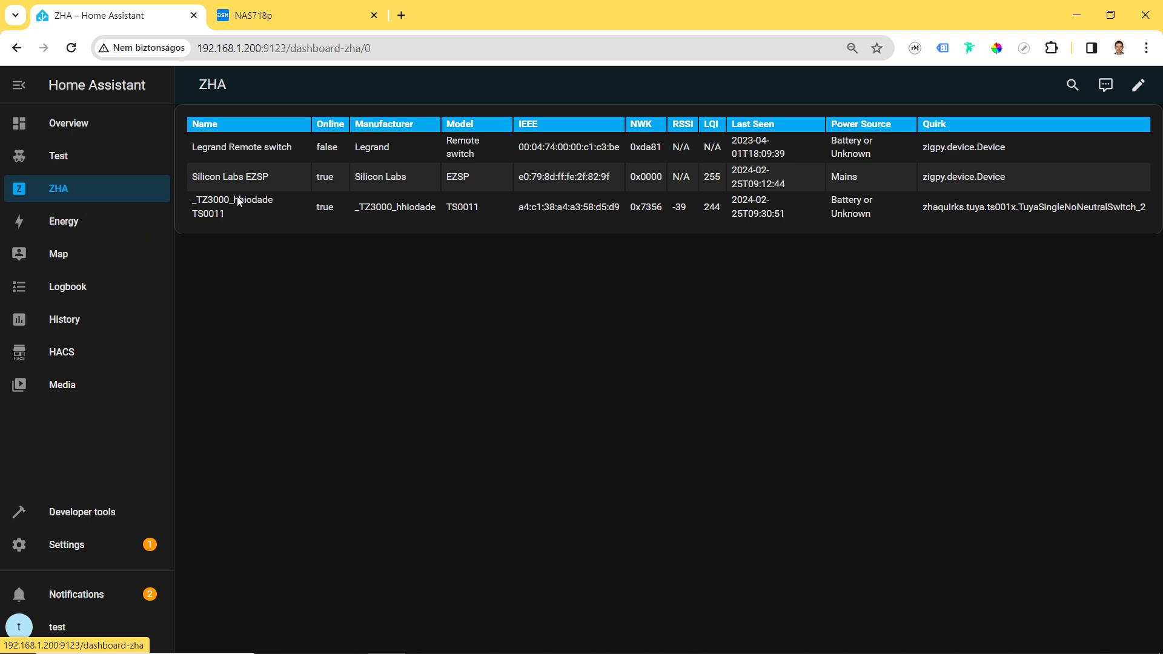
Step: Open the _TZ3000_hhiodade TS0011 device page from the ZHA dashboard and test its light by switching it on and off
{"action": "left_click", "coordinate": [238, 200]}
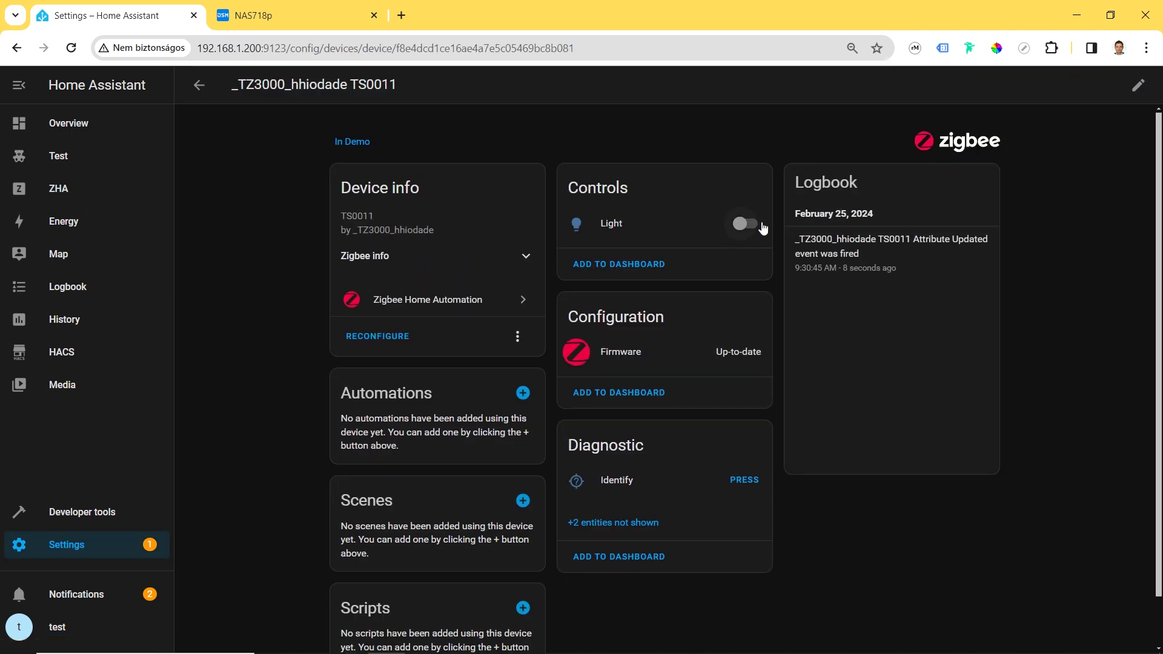
{"action": "left_click", "coordinate": [758, 228]}
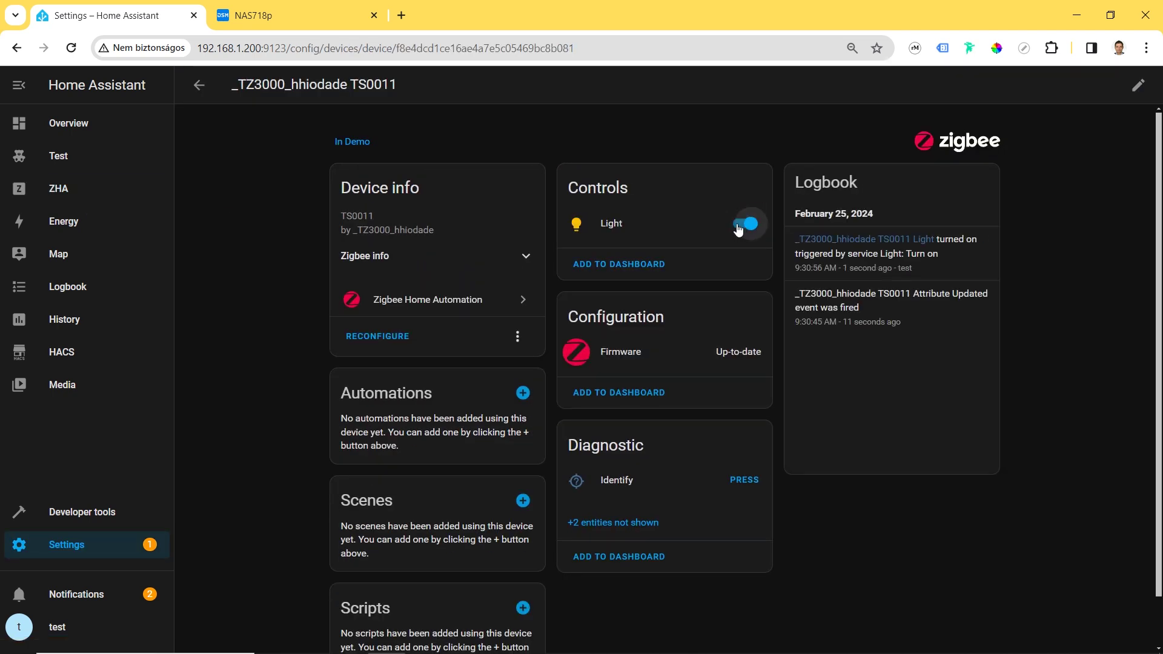
{"action": "left_click", "coordinate": [738, 227]}
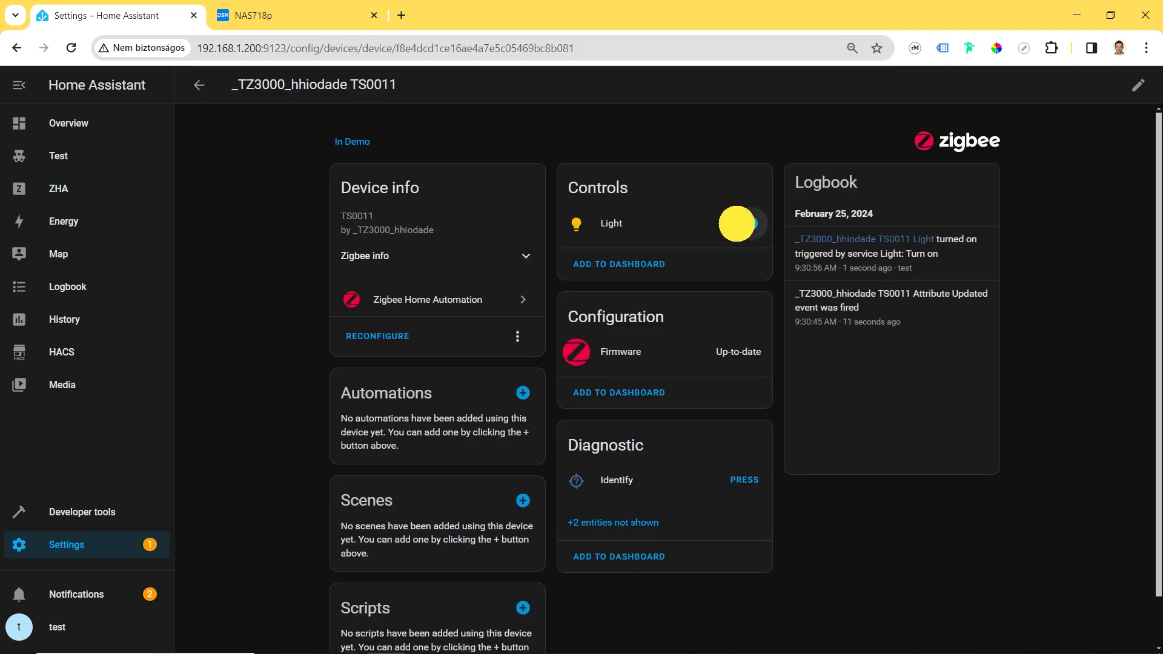
Step: Examine the TS0011 device's Zigbee info, including its quirk, and its full signature in the Zigbee device management dialog, then close the dialog
{"action": "left_click", "coordinate": [526, 257]}
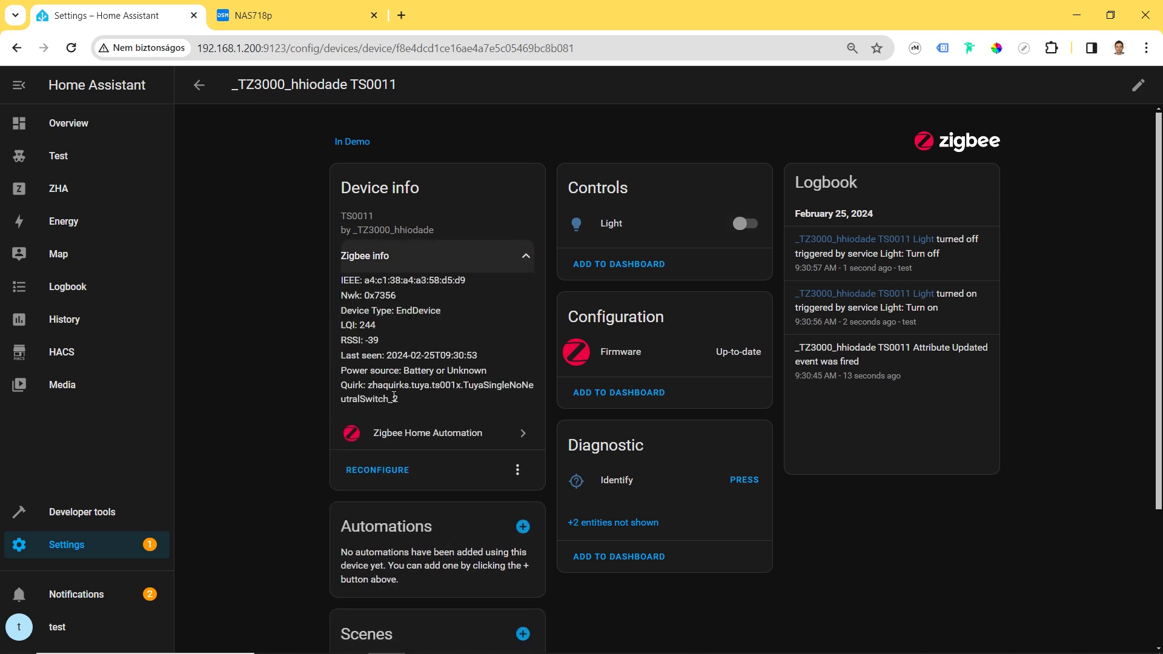
{"action": "left_click", "coordinate": [519, 471]}
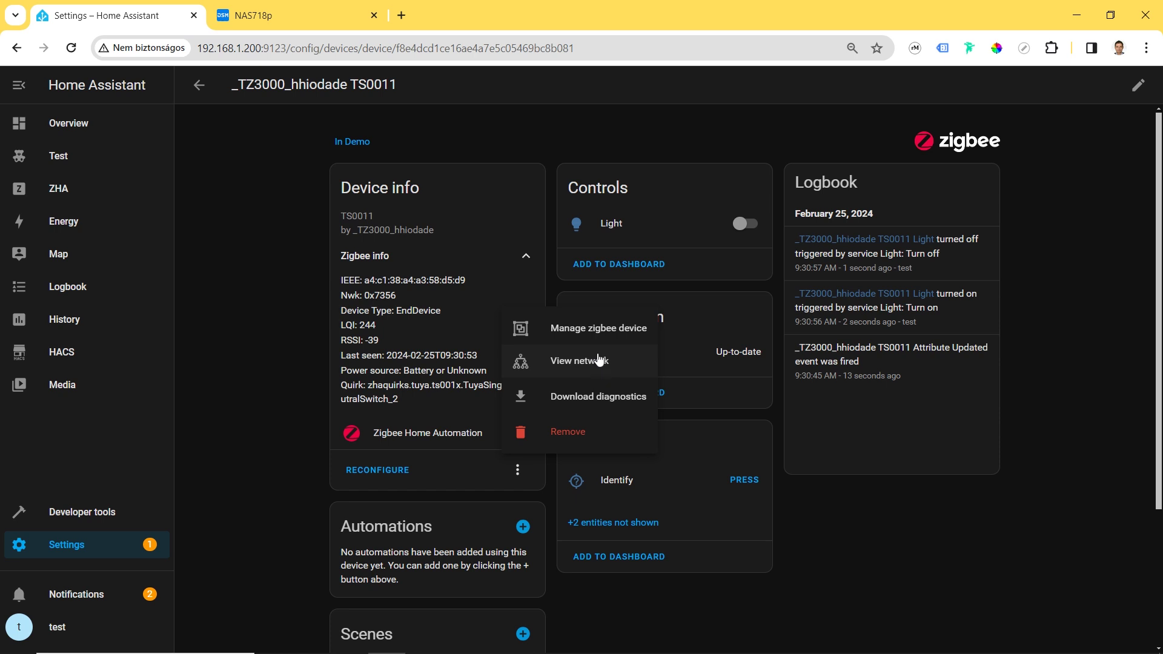
{"action": "left_click", "coordinate": [600, 335]}
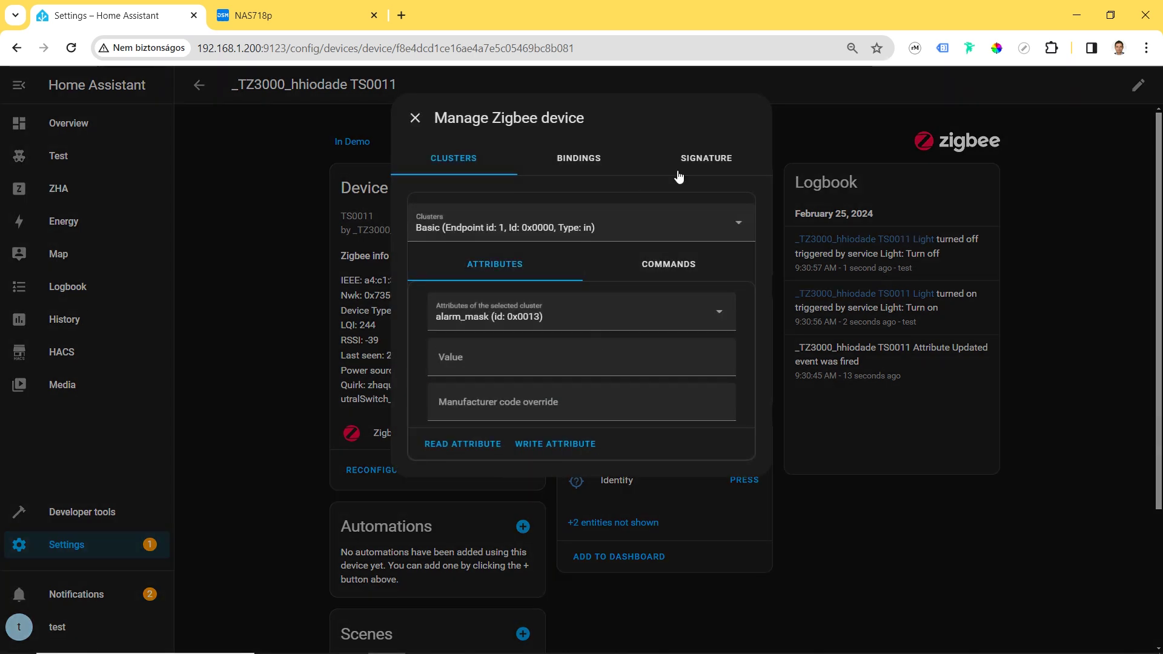
{"action": "left_click", "coordinate": [706, 159]}
{"action": "mouse_move", "coordinate": [434, 514]}
{"action": "left_mouse_down"}
{"action": "mouse_move", "coordinate": [743, 509]}
{"action": "mouse_move", "coordinate": [724, 508]}
{"action": "left_mouse_up"}
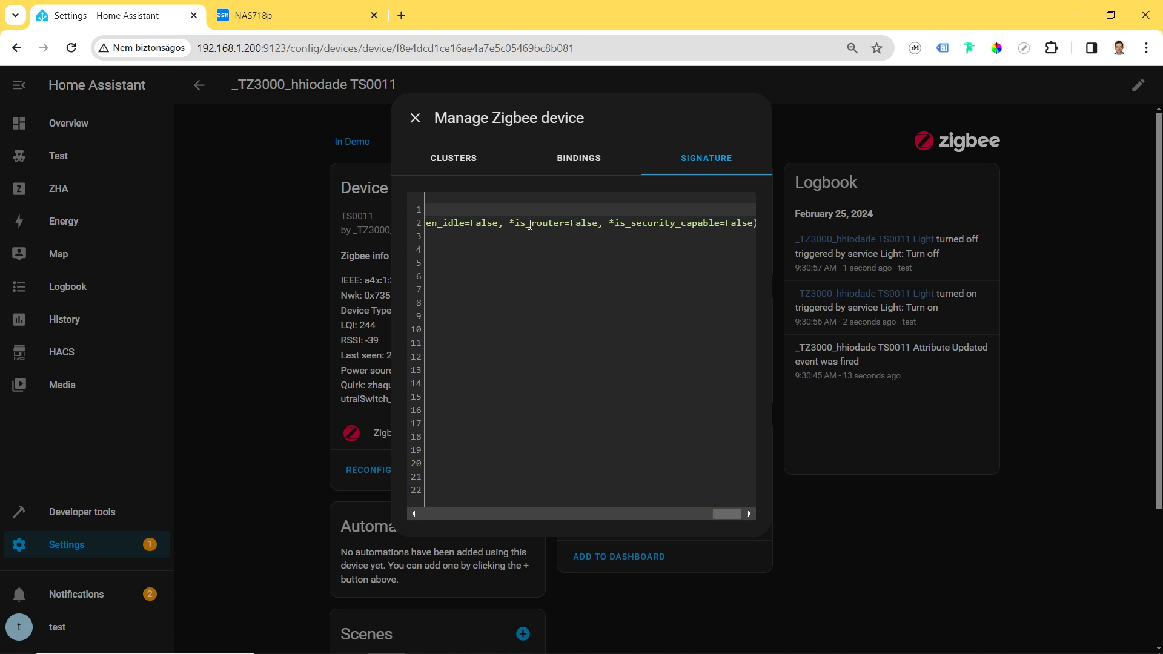
{"action": "left_click", "coordinate": [415, 117]}
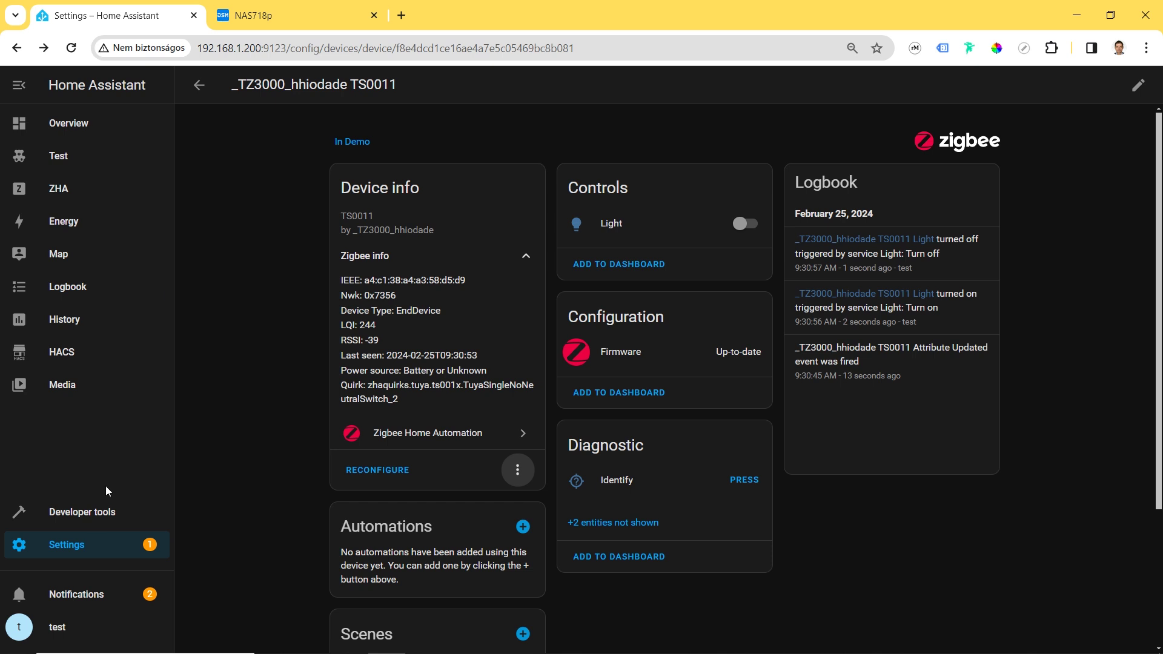
Step: Pair the _TZ3000_a4xycprs TS0044 remote through the Zigbee Home Automation integration's configuration and assign it to the Demo area
{"action": "left_click", "coordinate": [68, 546]}
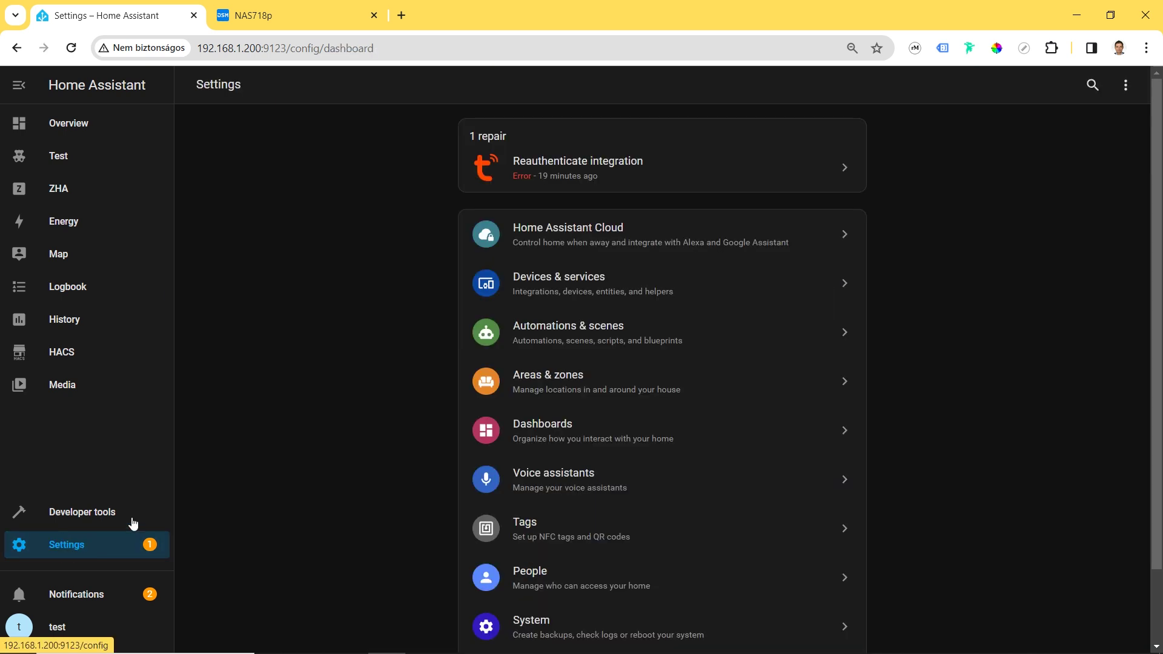
{"action": "left_click", "coordinate": [537, 286]}
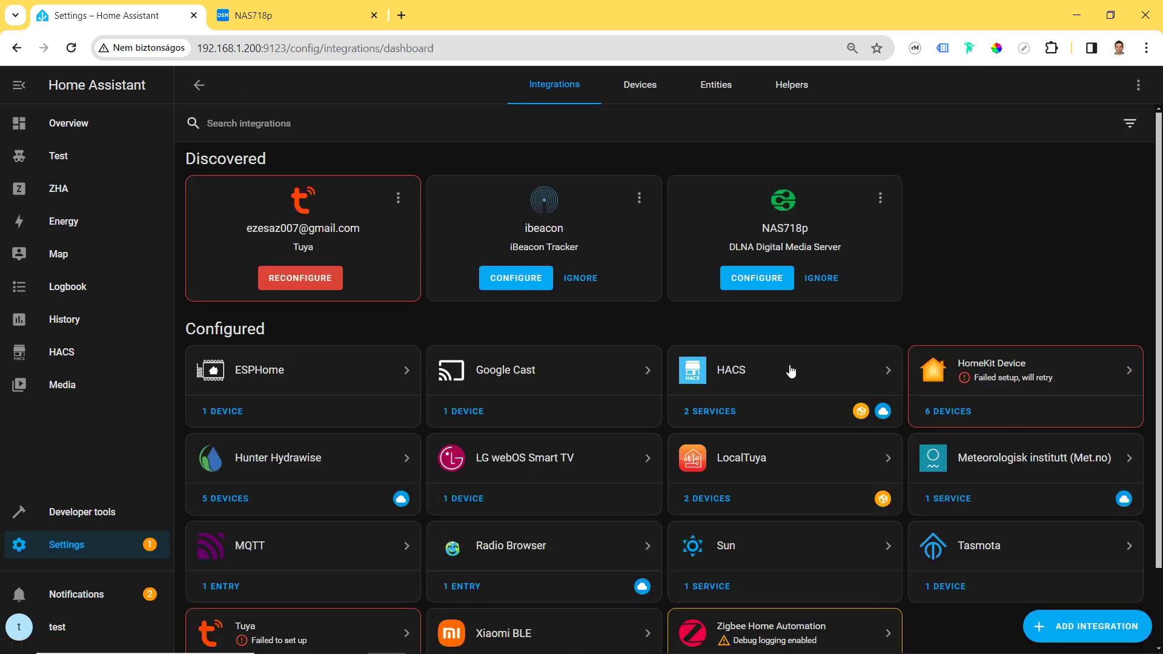
{"action": "scroll", "coordinate": [788, 606], "scroll_direction": "down", "scroll_amount": 2}
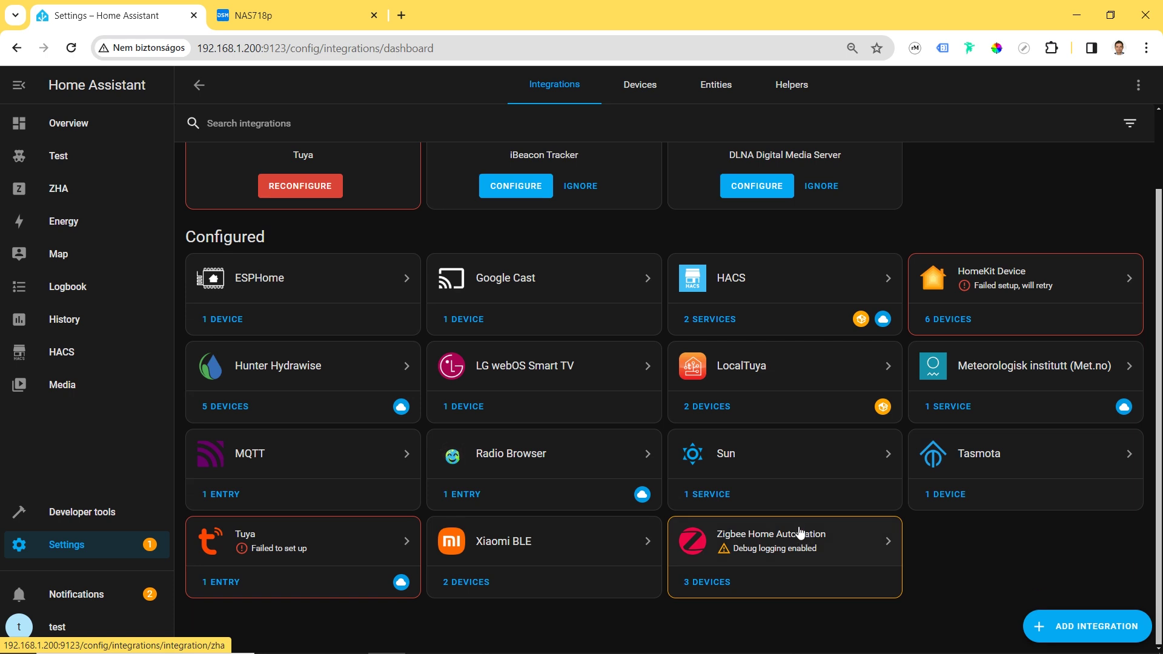
{"action": "left_click", "coordinate": [799, 606]}
{"action": "left_click", "coordinate": [938, 194]}
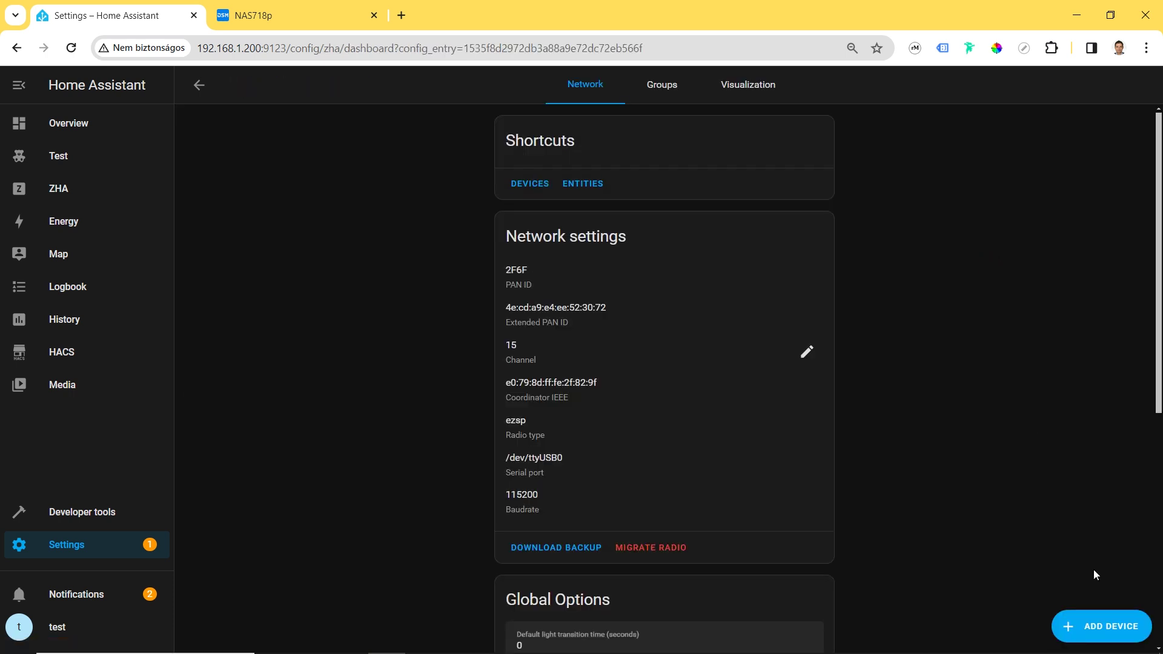
{"action": "left_click", "coordinate": [1090, 617]}
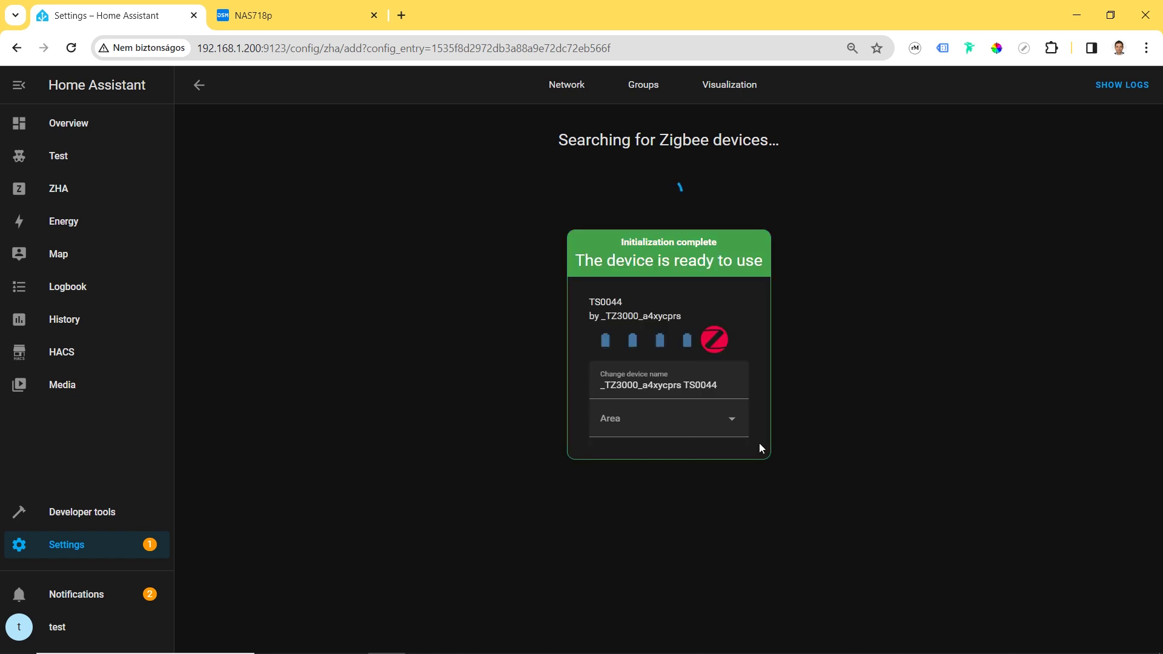
{"action": "left_click", "coordinate": [727, 422]}
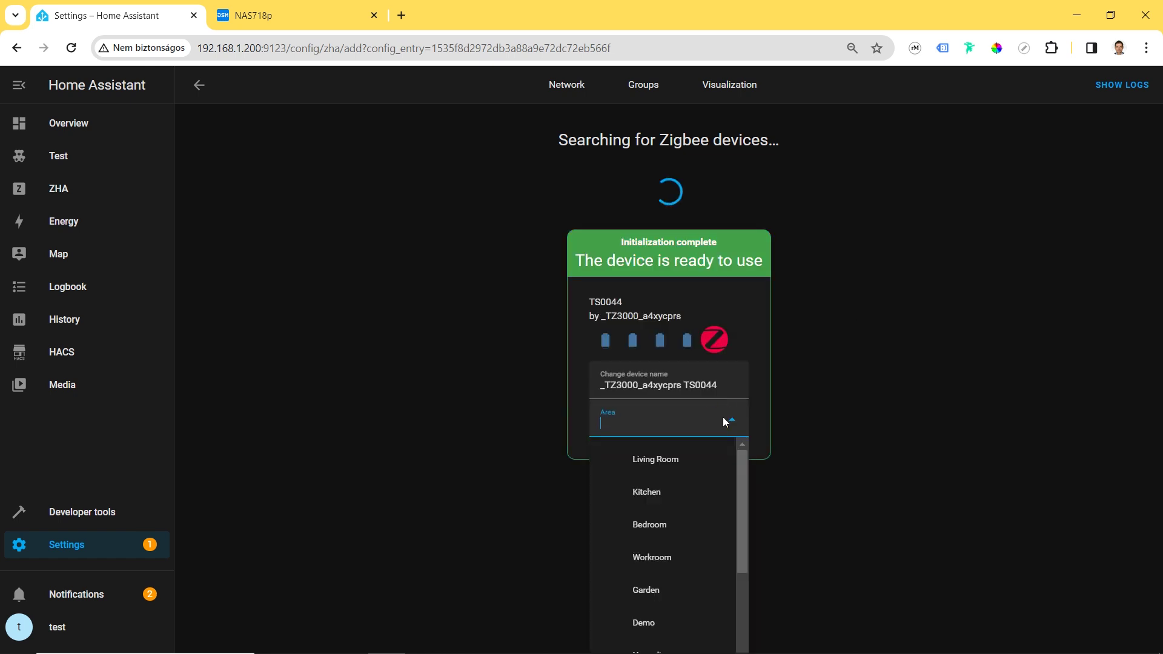
{"action": "left_click", "coordinate": [660, 622]}
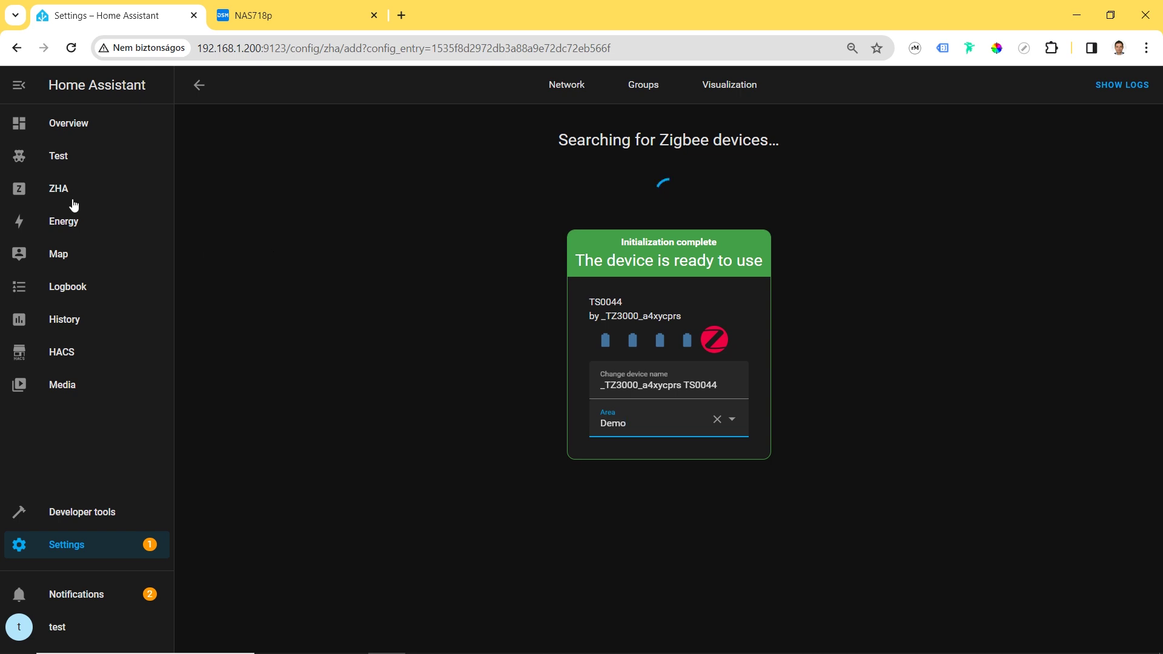
Step: Check the _TZ3000_a4xycprs TS0044 remote's logbook on its device page, opened from the ZHA dashboard, and return to the dashboard
{"action": "left_click", "coordinate": [56, 190]}
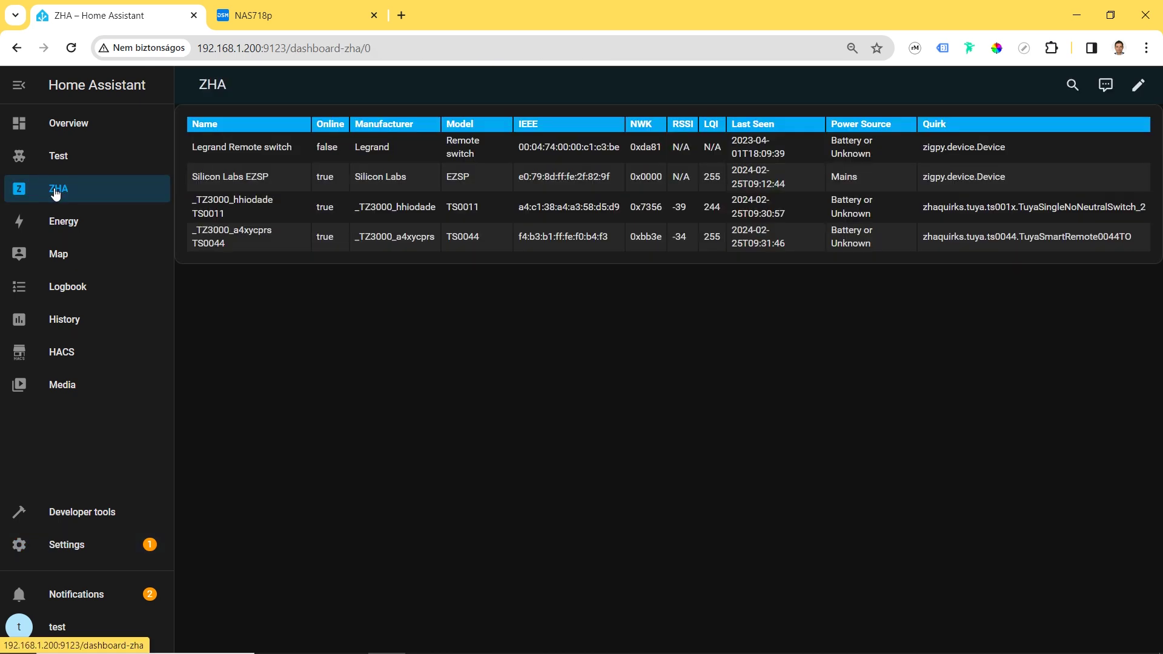
{"action": "left_click", "coordinate": [246, 237]}
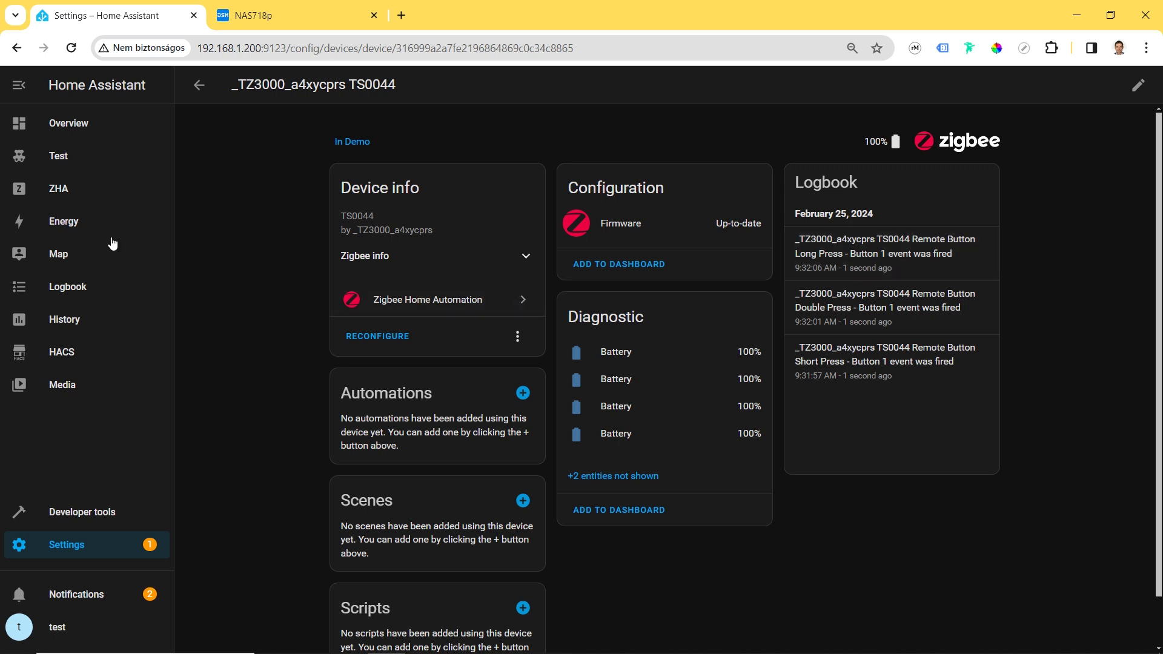
{"action": "left_click", "coordinate": [59, 190]}
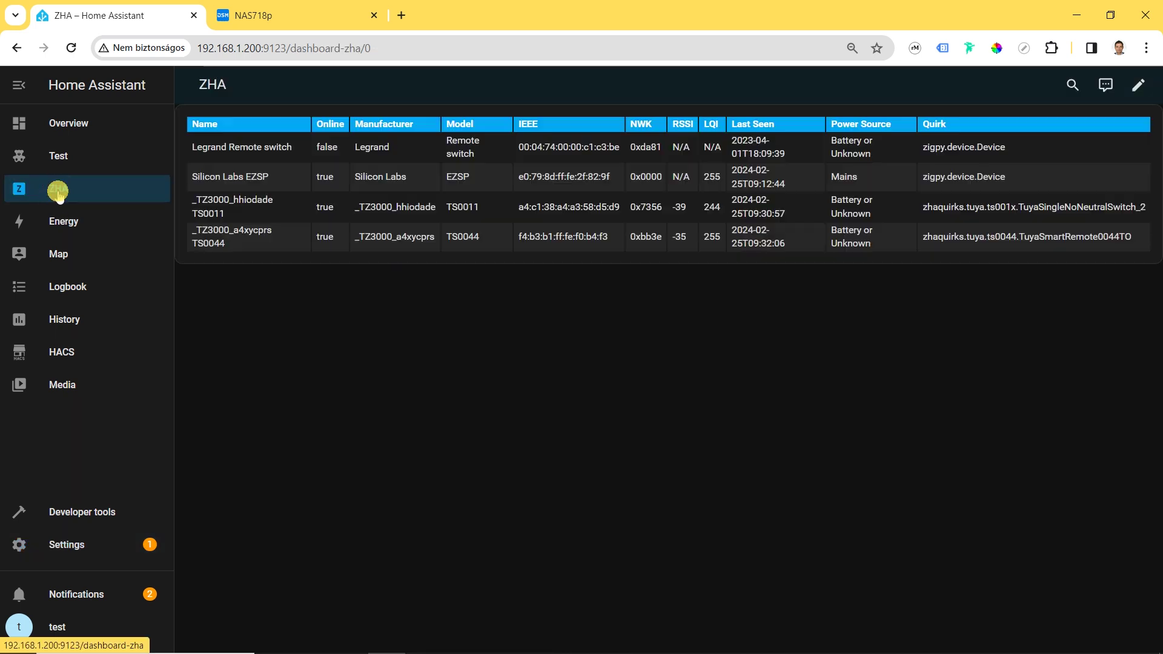
Step: Pair the _TZE204_hlx9tnzb TS0601 device through the Zigbee Home Automation integration's configuration and assign it to the Demo area
{"action": "left_click", "coordinate": [79, 546]}
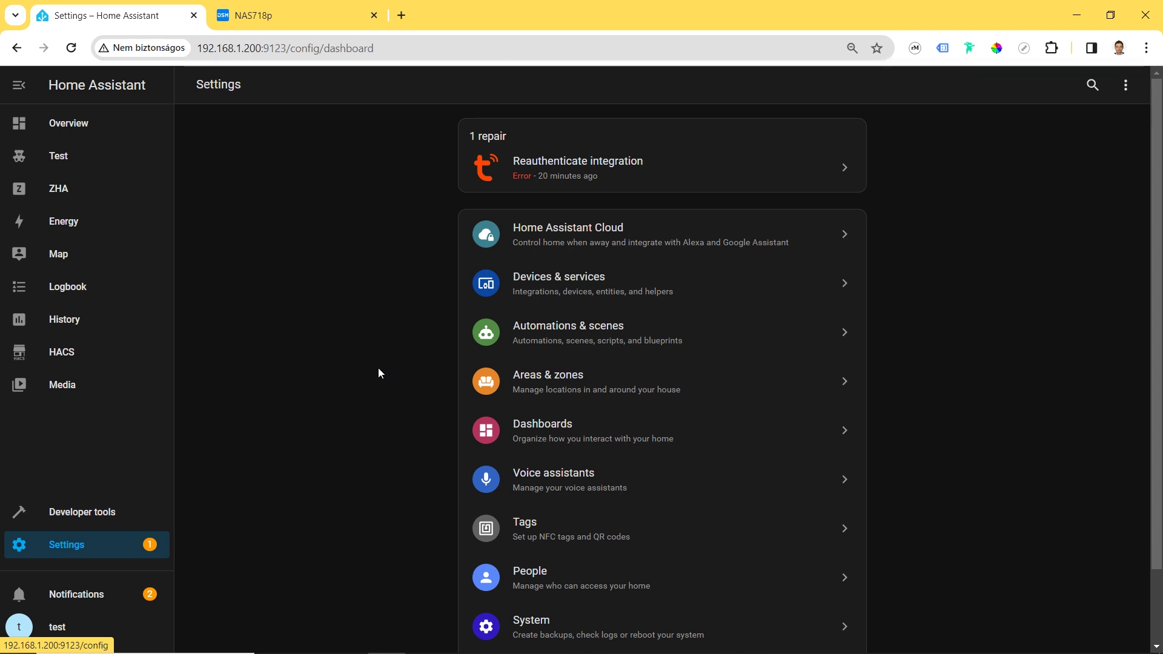
{"action": "left_click", "coordinate": [511, 289]}
{"action": "scroll", "coordinate": [706, 434], "scroll_direction": "down", "scroll_amount": 2}
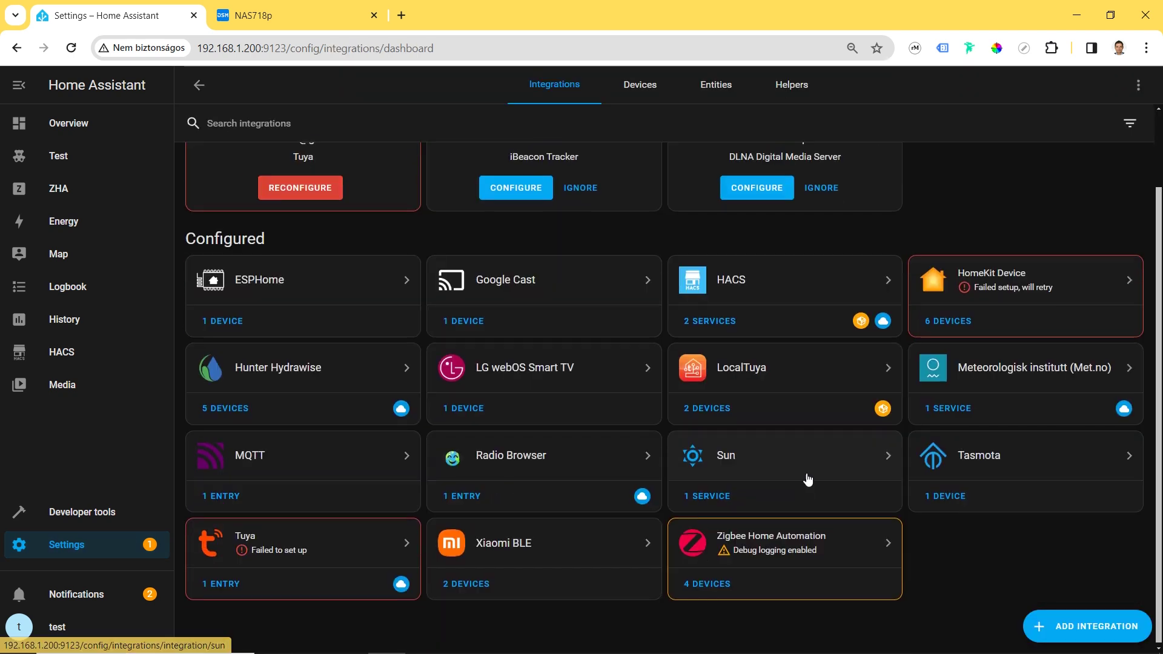
{"action": "left_click", "coordinate": [804, 538]}
{"action": "left_click", "coordinate": [927, 194]}
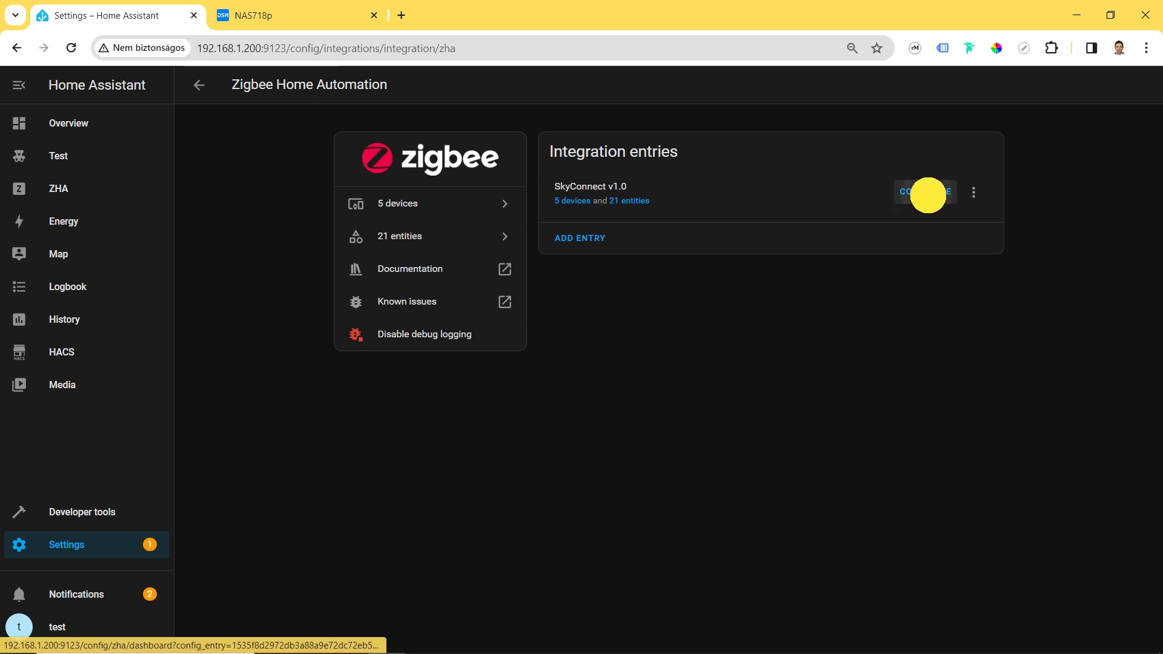
{"action": "scroll", "coordinate": [1054, 436], "scroll_direction": "down", "scroll_amount": 5}
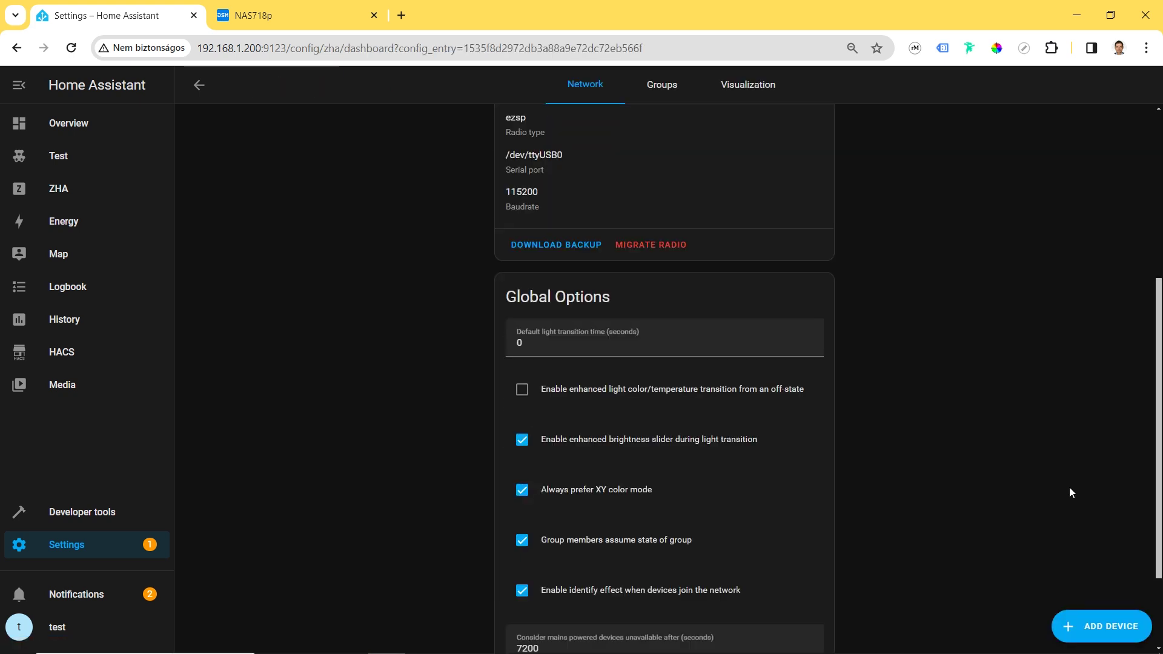
{"action": "left_click", "coordinate": [1106, 612]}
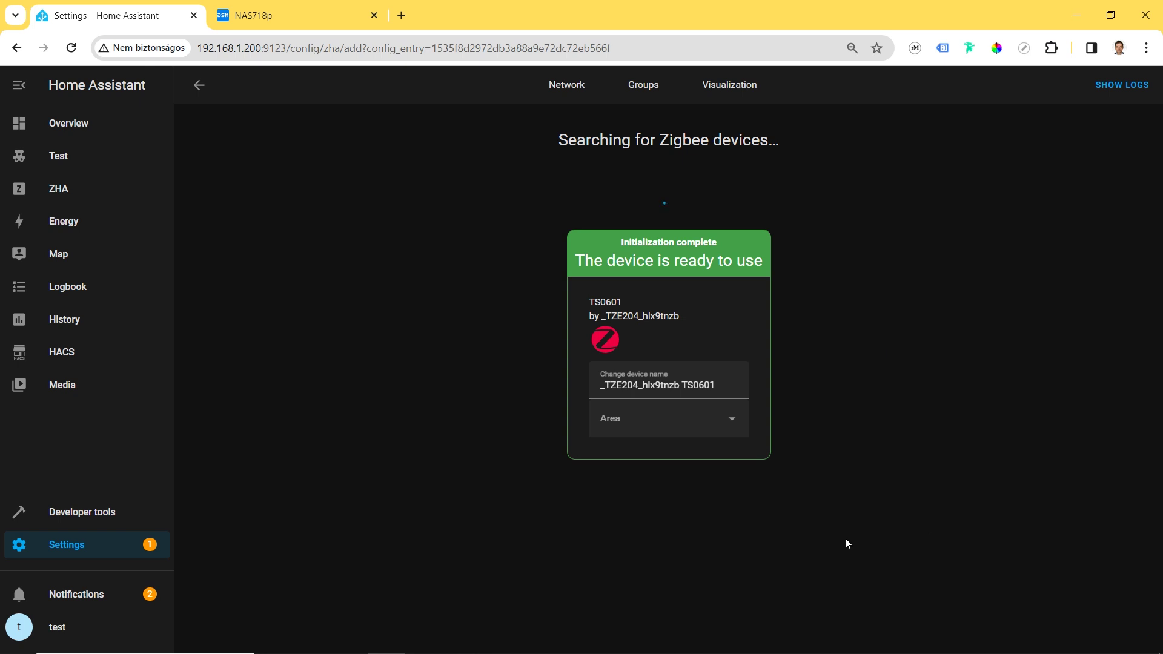
{"action": "left_click", "coordinate": [727, 419]}
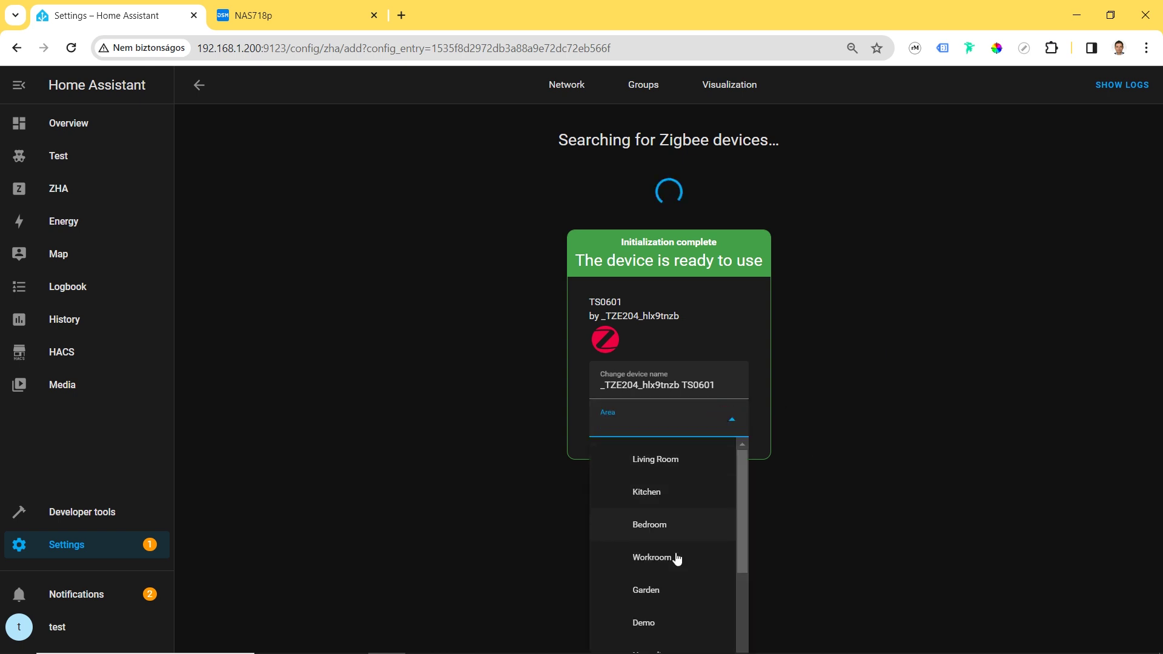
{"action": "left_click", "coordinate": [658, 624]}
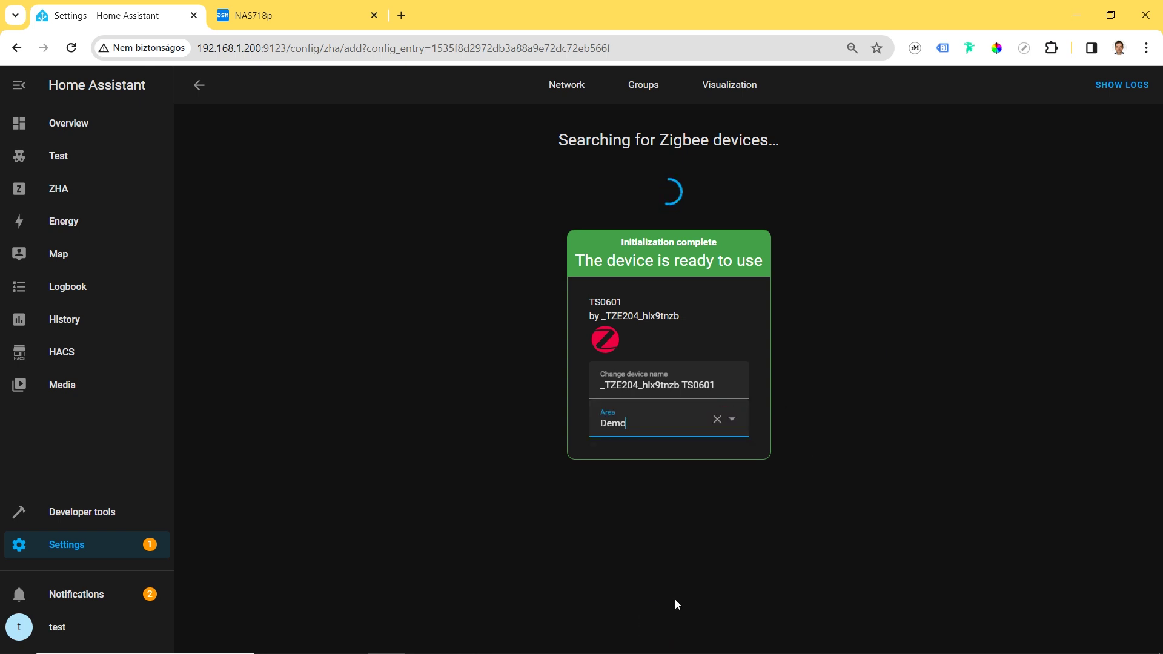
Step: Open the _TZE204_hlx9tnzb TS0601 device page from the ZHA dashboard and examine its Zigbee info
{"action": "left_click", "coordinate": [67, 191]}
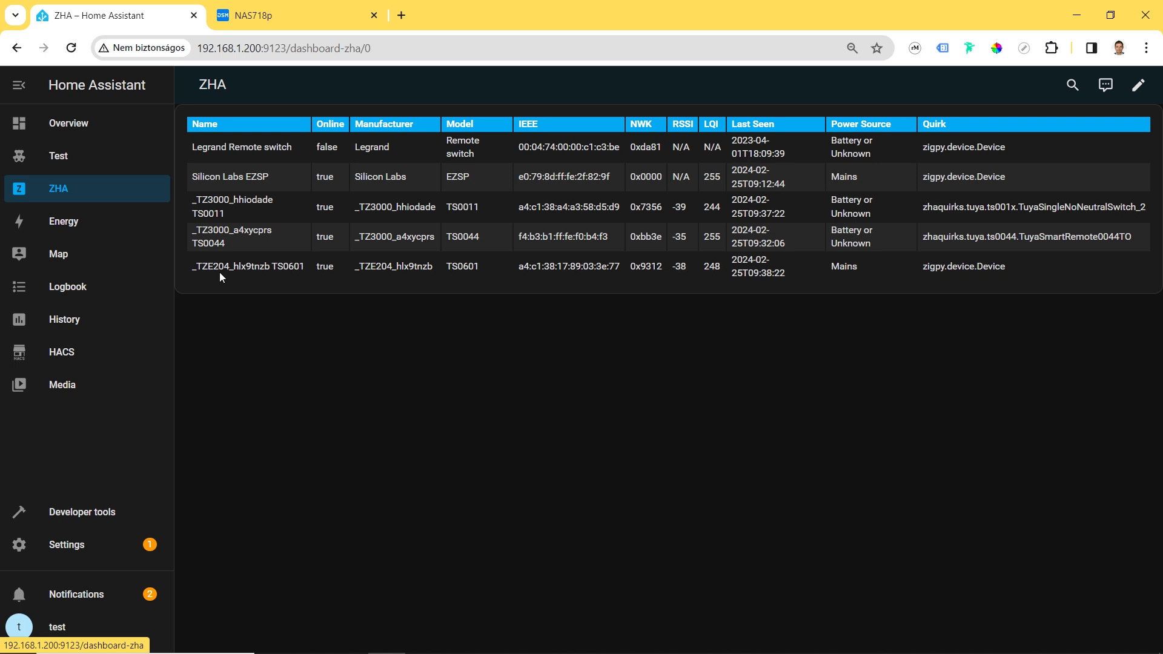
{"action": "left_click", "coordinate": [232, 268]}
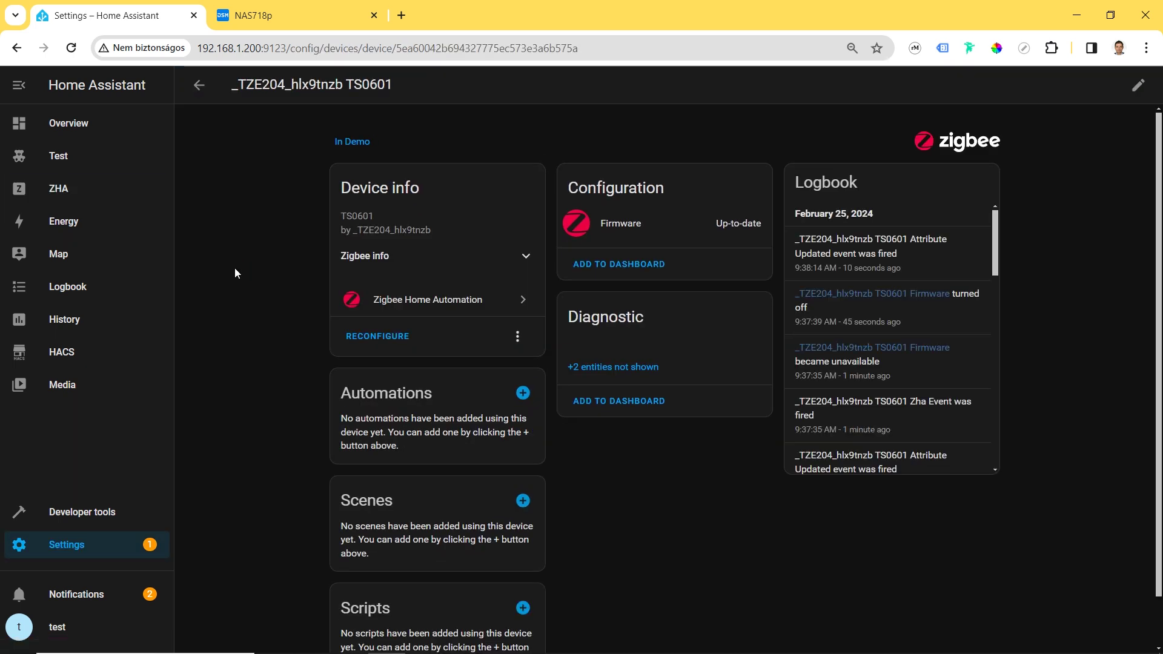
{"action": "left_click", "coordinate": [525, 256]}
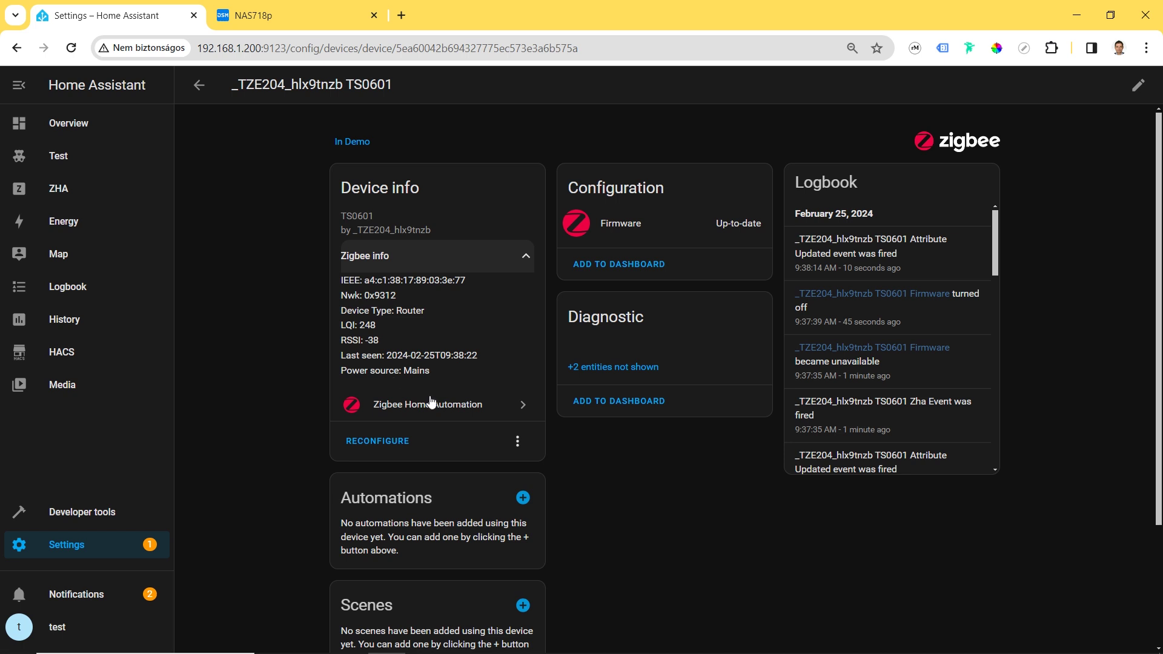
Step: Examine the TS0601 device's signature in the Zigbee device management dialog, including manufacturer, model and class, then close the dialog
{"action": "left_click", "coordinate": [518, 441]}
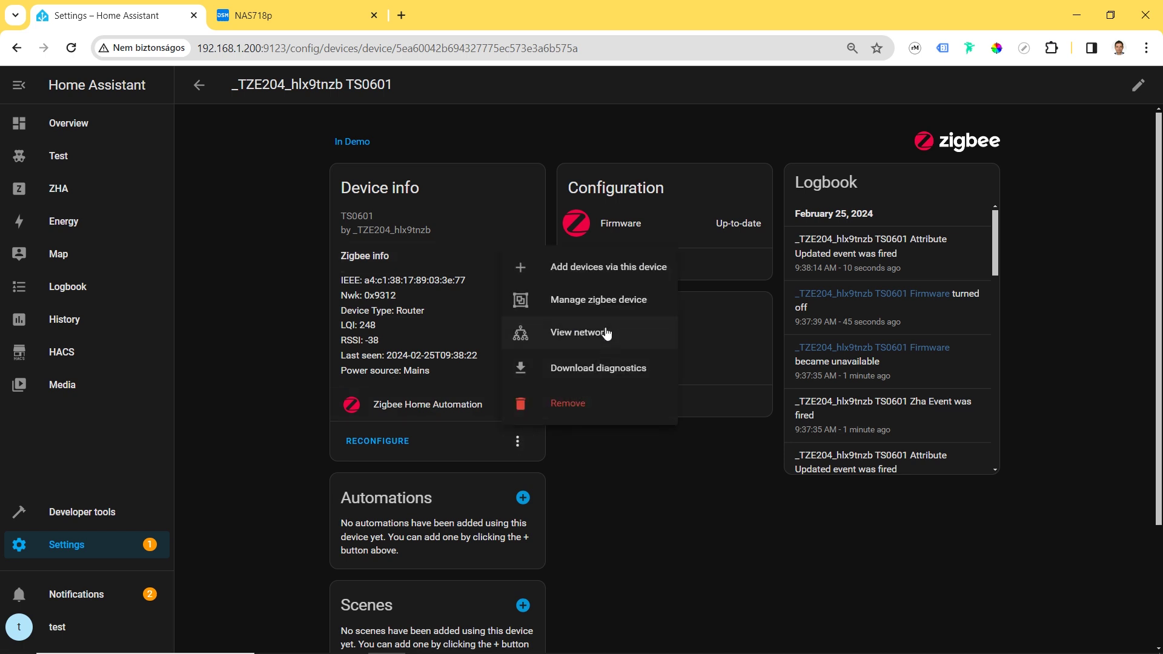
{"action": "left_click", "coordinate": [602, 301]}
{"action": "left_click", "coordinate": [604, 155]}
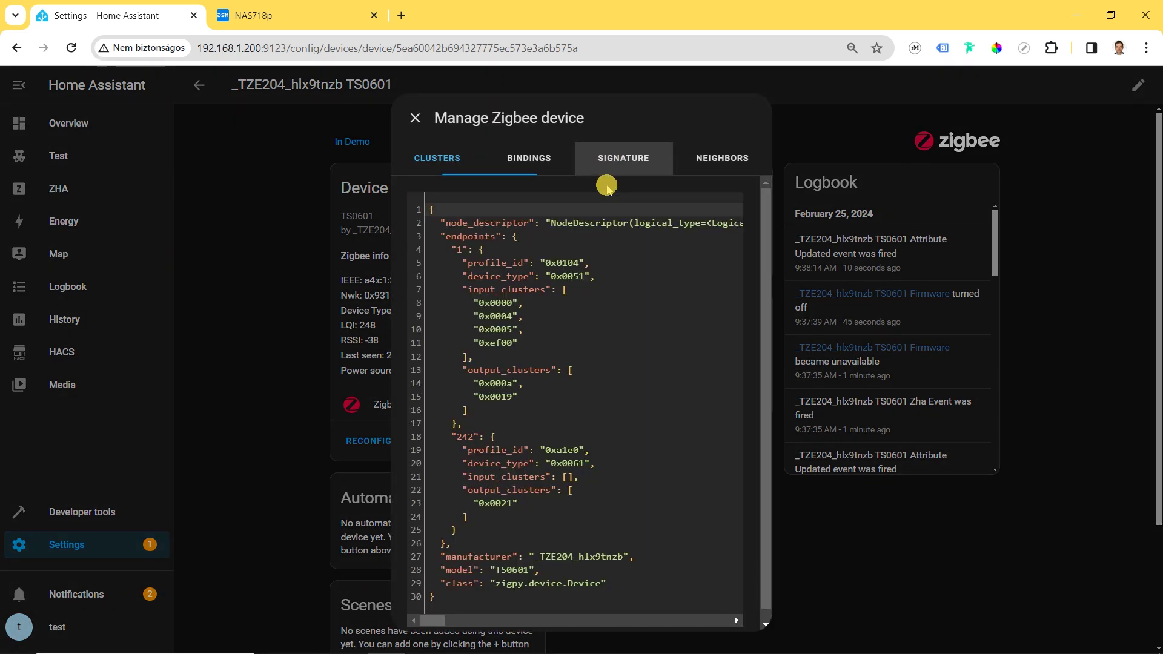
{"action": "mouse_move", "coordinate": [445, 623]}
{"action": "left_mouse_down"}
{"action": "mouse_move", "coordinate": [736, 603]}
{"action": "mouse_move", "coordinate": [442, 615]}
{"action": "mouse_move", "coordinate": [455, 587]}
{"action": "left_mouse_up"}
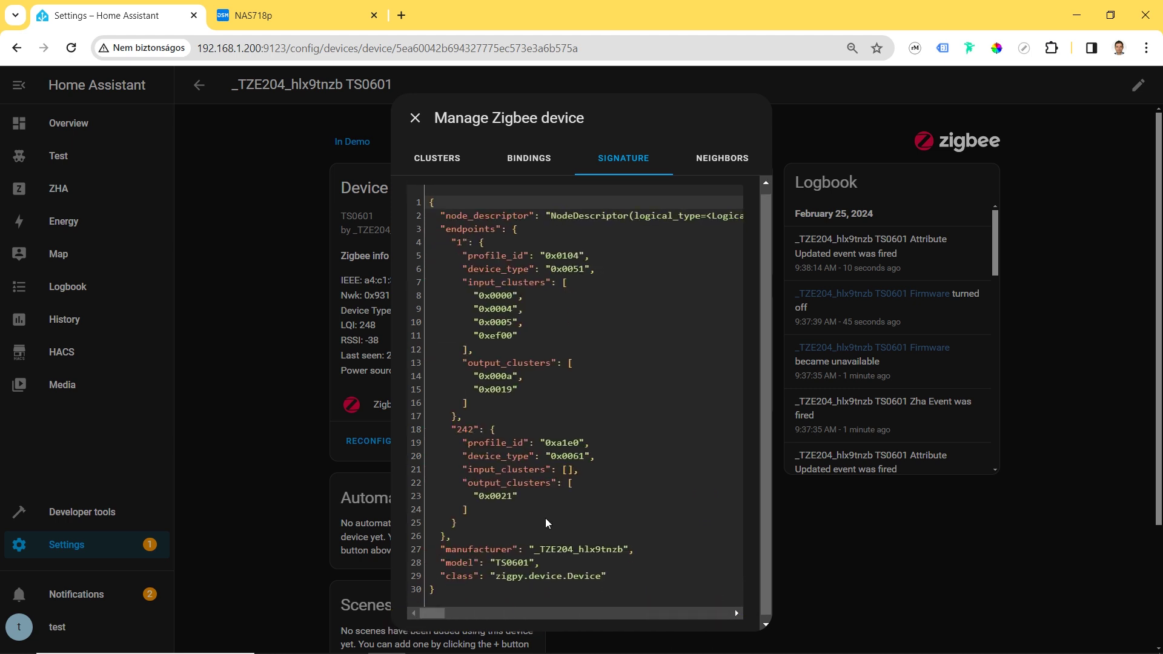
{"action": "left_click_drag", "start_coordinate": [545, 553], "coordinate": [420, 549]}
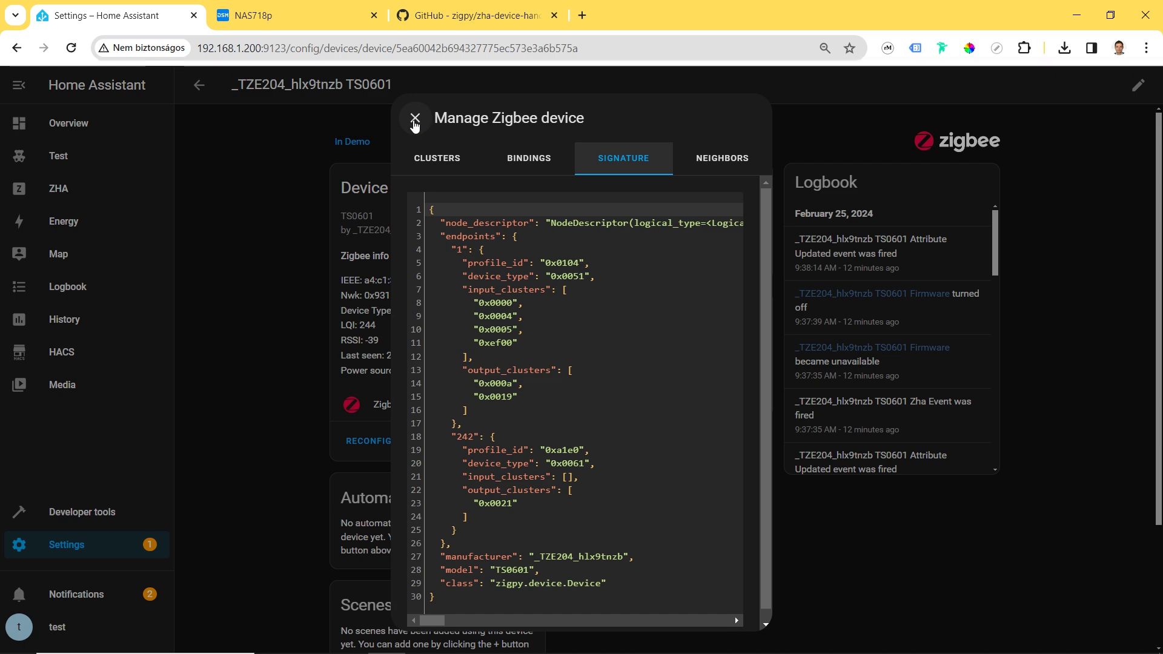
{"action": "left_click", "coordinate": [415, 117]}
Step: Switch to the zha-device-handlers repository on GitHub and open its zhaquirks/tuya folder
{"action": "left_click", "coordinate": [460, 16]}
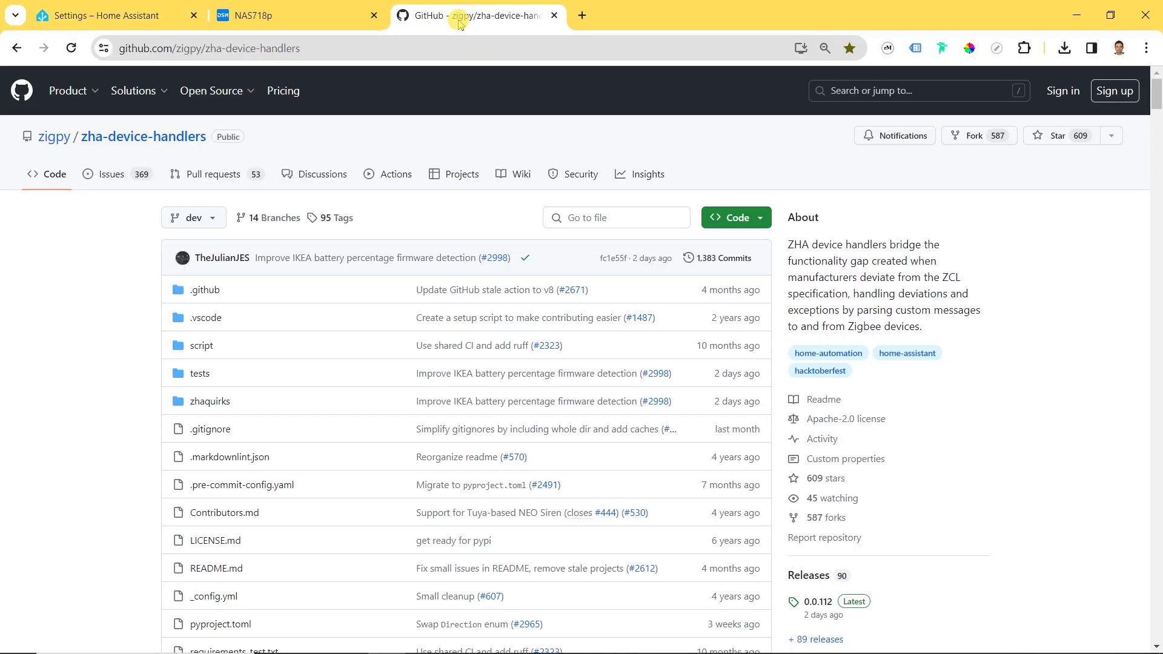
{"action": "left_click", "coordinate": [221, 402]}
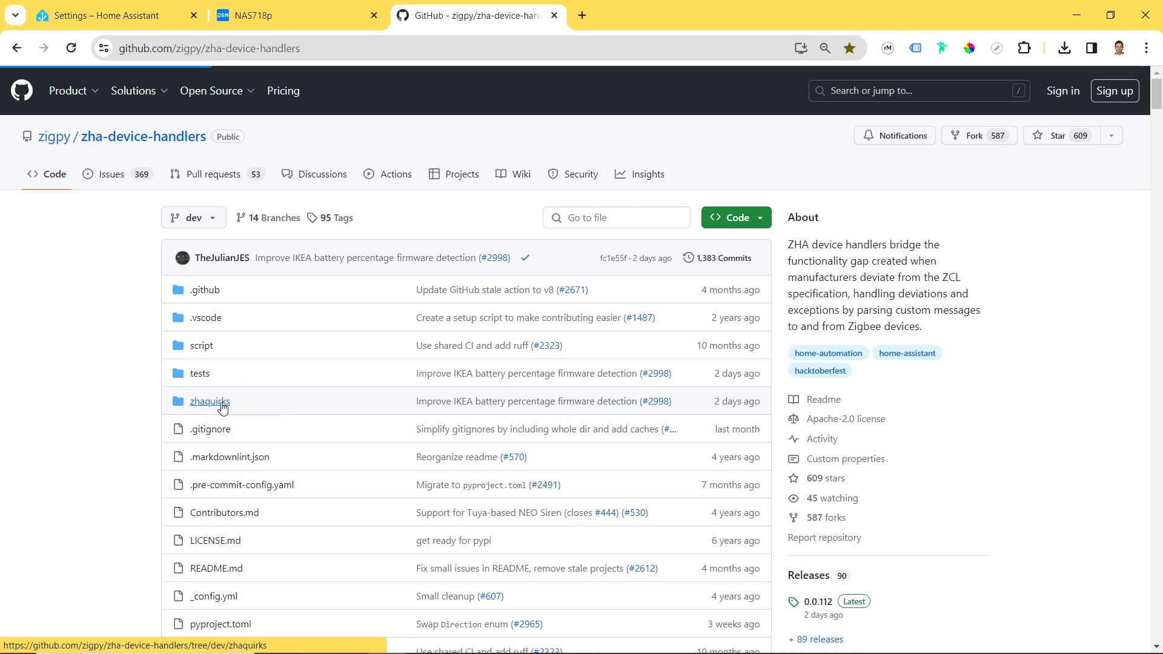
{"action": "scroll", "coordinate": [406, 475], "scroll_direction": "down", "scroll_amount": 13}
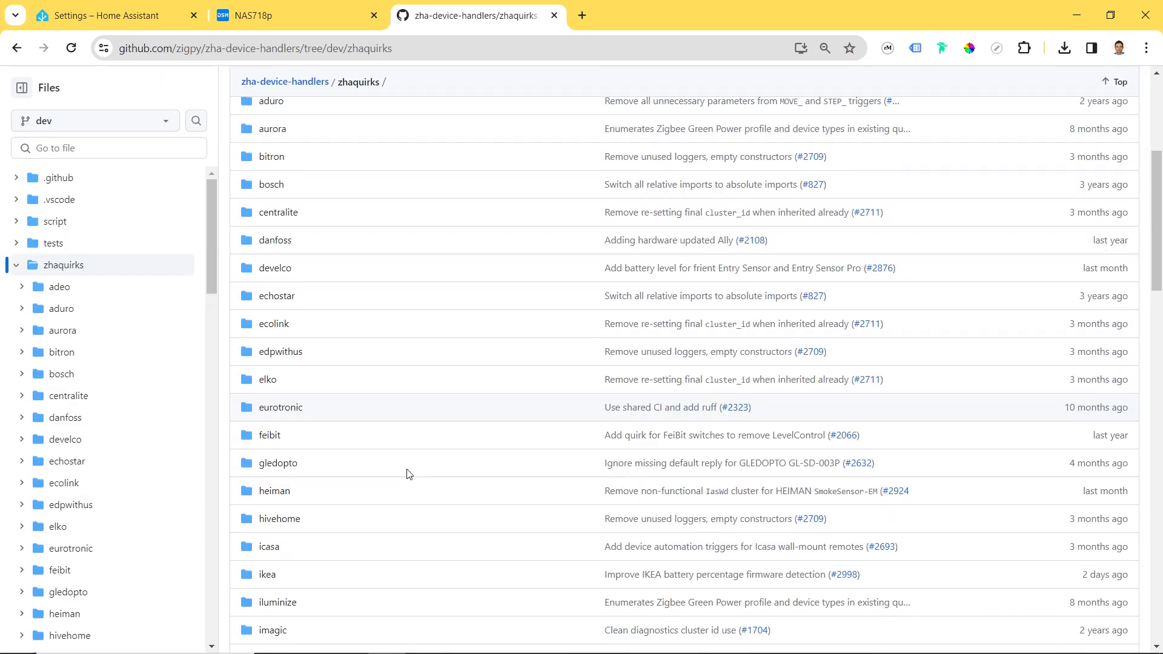
{"action": "scroll", "coordinate": [410, 473], "scroll_direction": "down", "scroll_amount": 12}
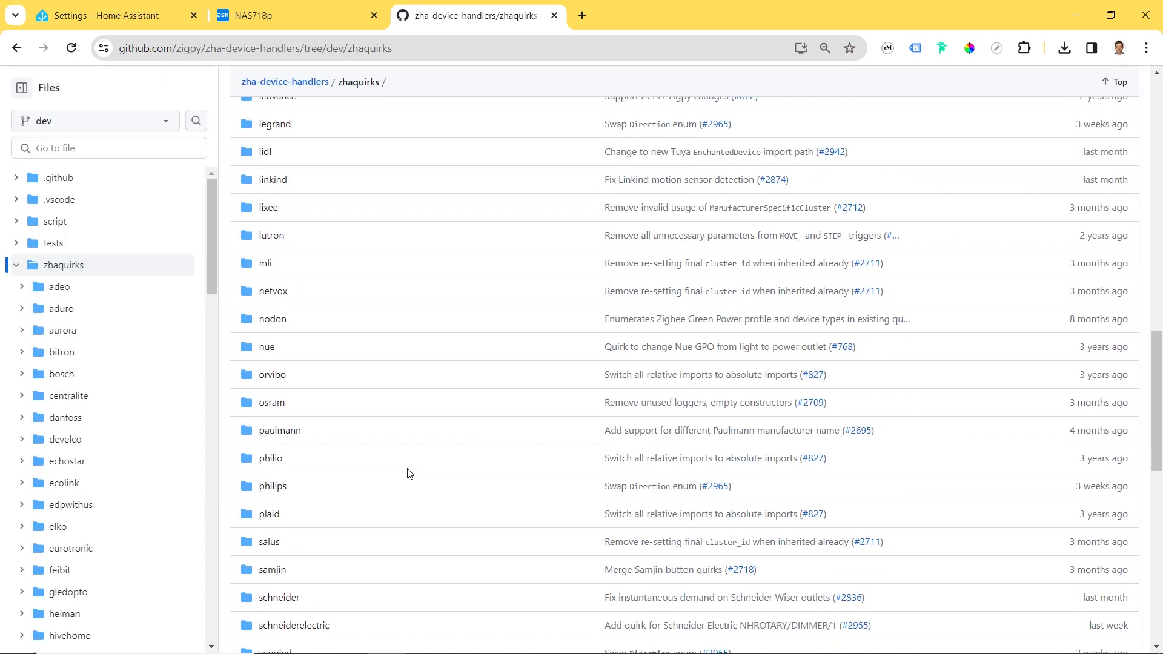
{"action": "scroll", "coordinate": [410, 473], "scroll_direction": "down", "scroll_amount": 2}
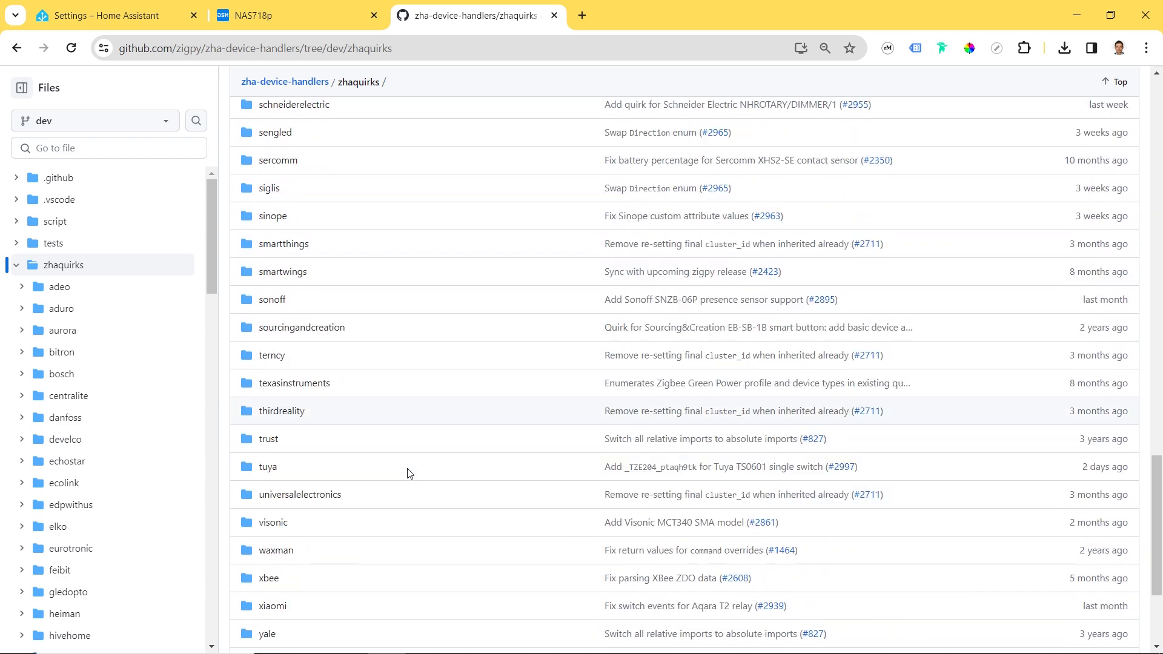
{"action": "left_click", "coordinate": [270, 459]}
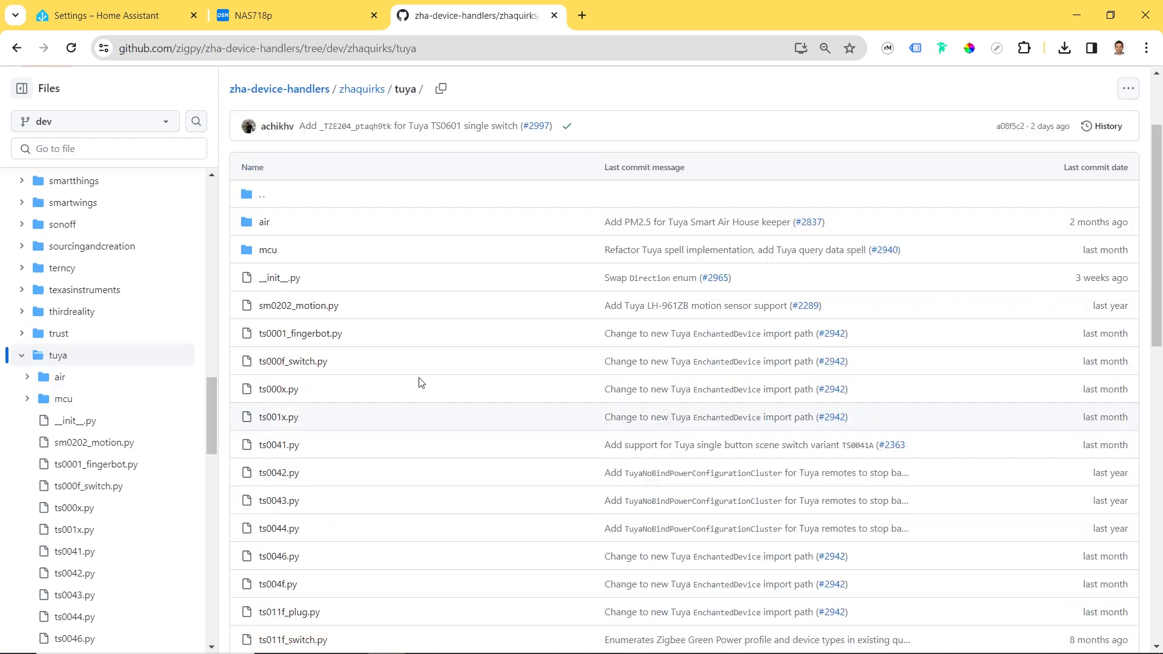
Step: Open ts0601_dimmer.py from the tuya quirks folder and download the raw file
{"action": "scroll", "coordinate": [444, 373], "scroll_direction": "down", "scroll_amount": 5}
{"action": "scroll", "coordinate": [444, 375], "scroll_direction": "down", "scroll_amount": 6}
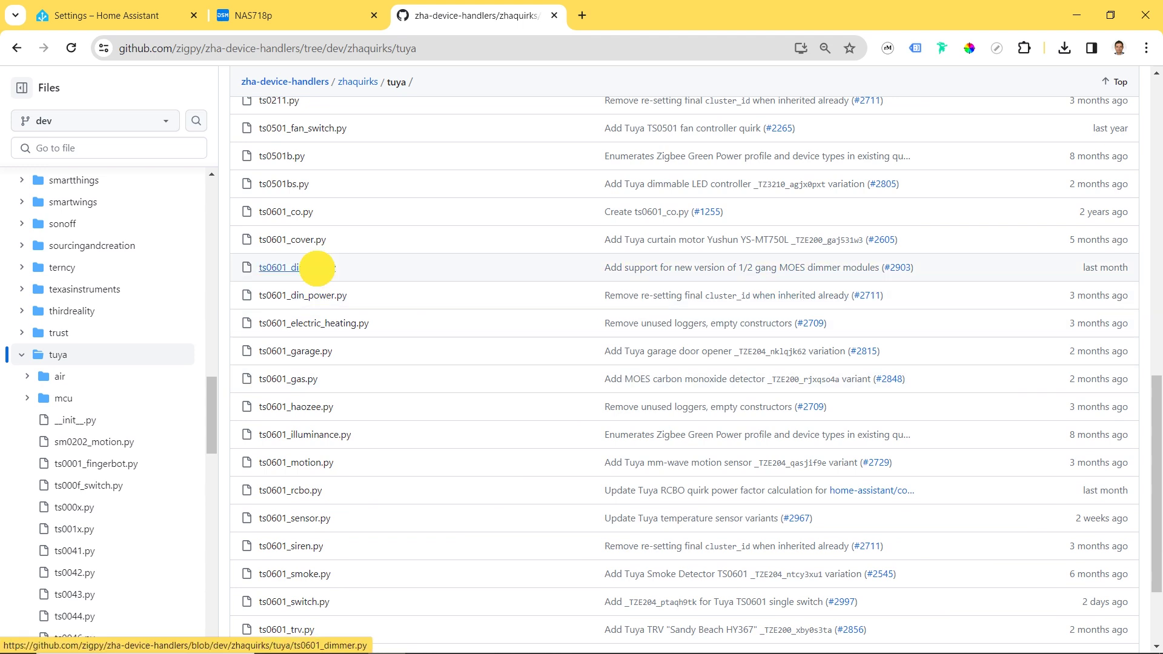
{"action": "left_click", "coordinate": [308, 268]}
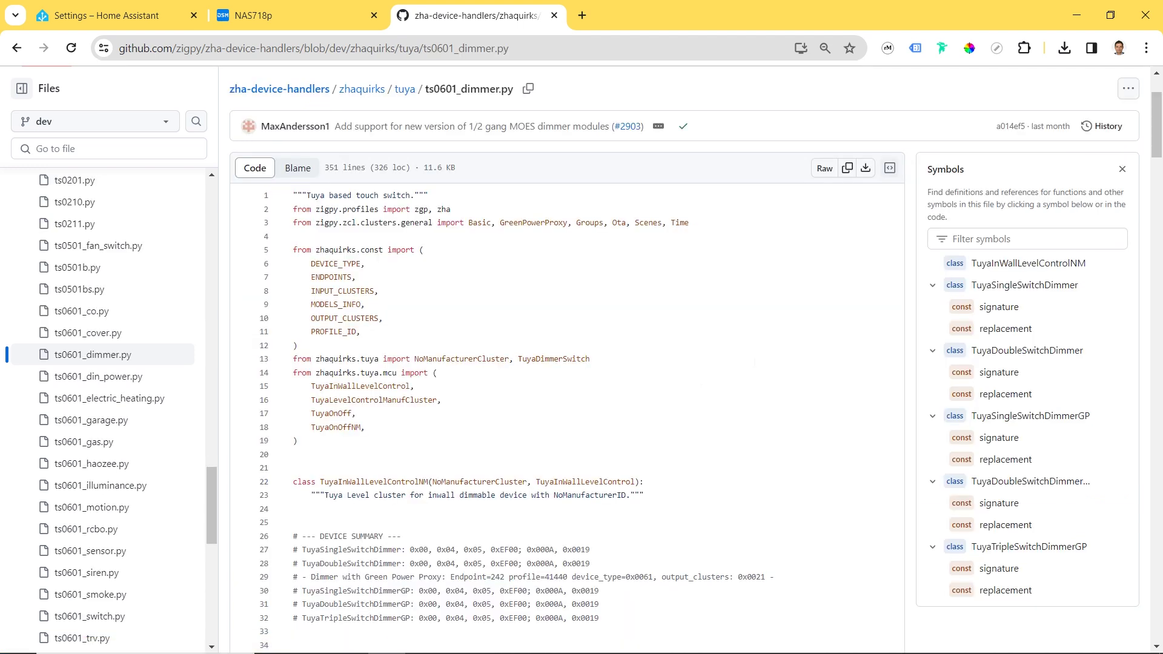
{"action": "left_click", "coordinate": [869, 174]}
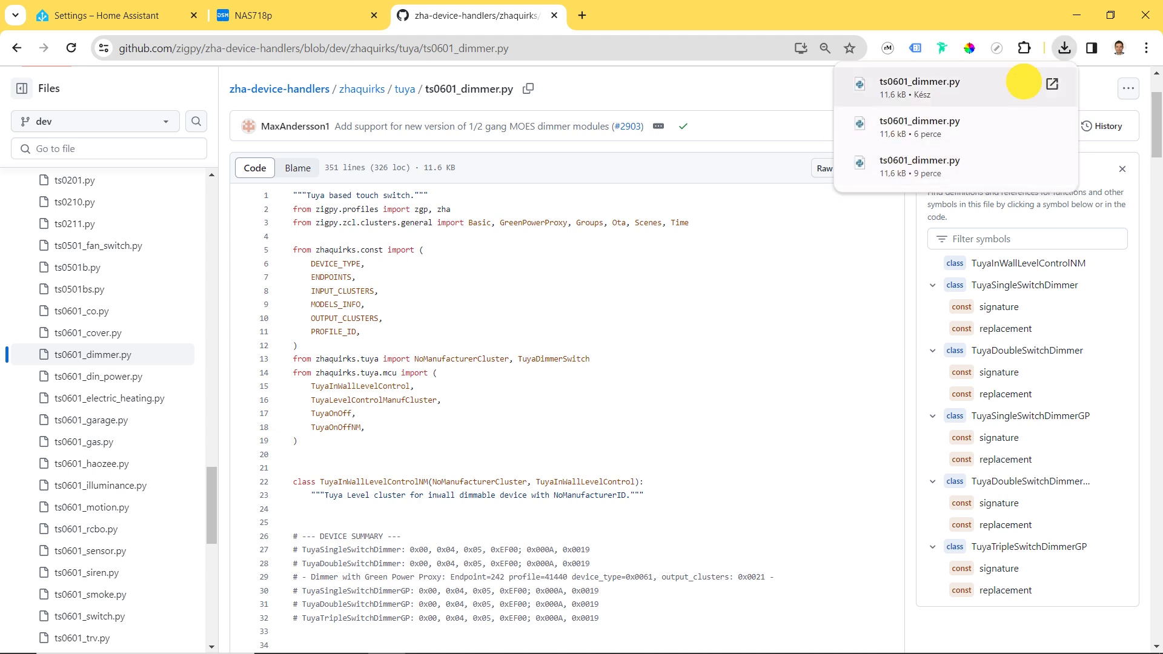
Step: Show the newest downloaded ts0601_dimmer.py in its folder and open it for editing in Notepad++
{"action": "left_click", "coordinate": [1023, 85]}
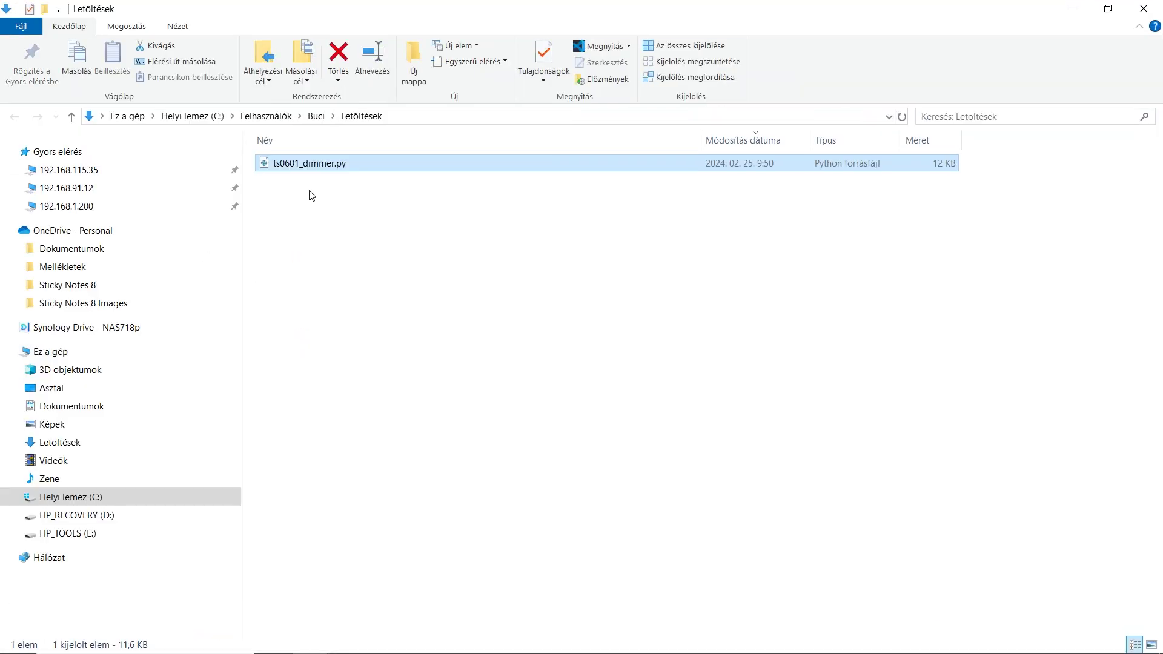
{"action": "right_click", "coordinate": [316, 162]}
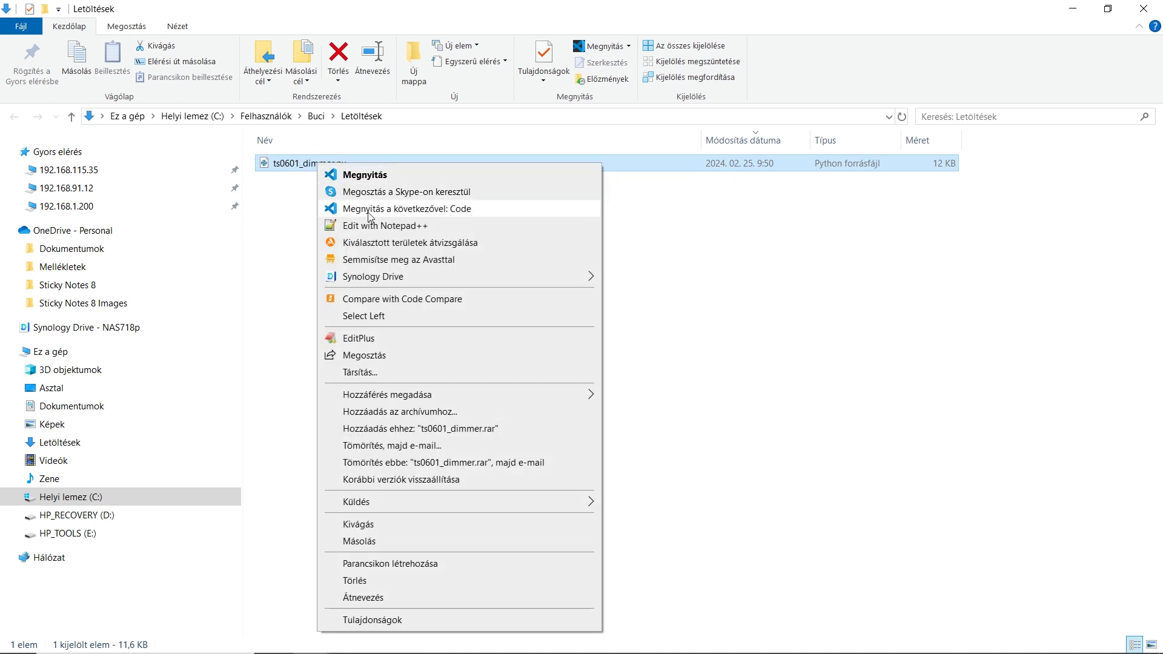
{"action": "left_click", "coordinate": [395, 230]}
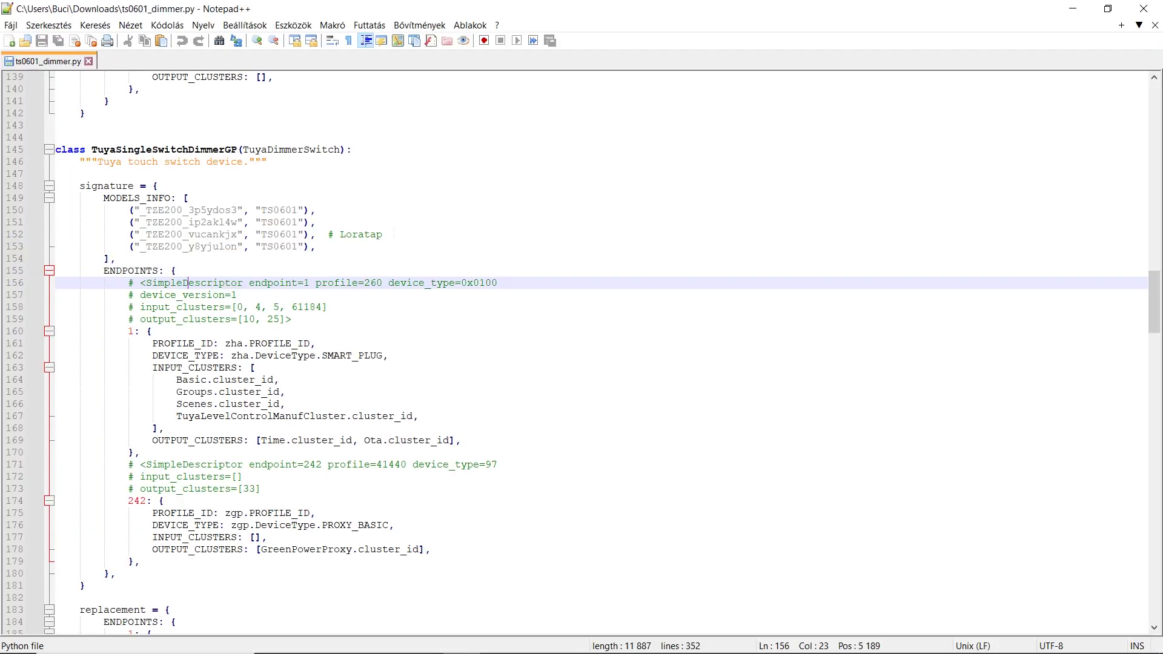
Step: Add ("_TZE204_hlx9tnzb", "TS0601"), with the comment #20240224 as the last MODELS_INFO entry of TuyaSingleSwitchDimmerGP, save the file and minimize the editor
{"action": "scroll", "coordinate": [412, 368], "scroll_direction": "down", "scroll_amount": 19}
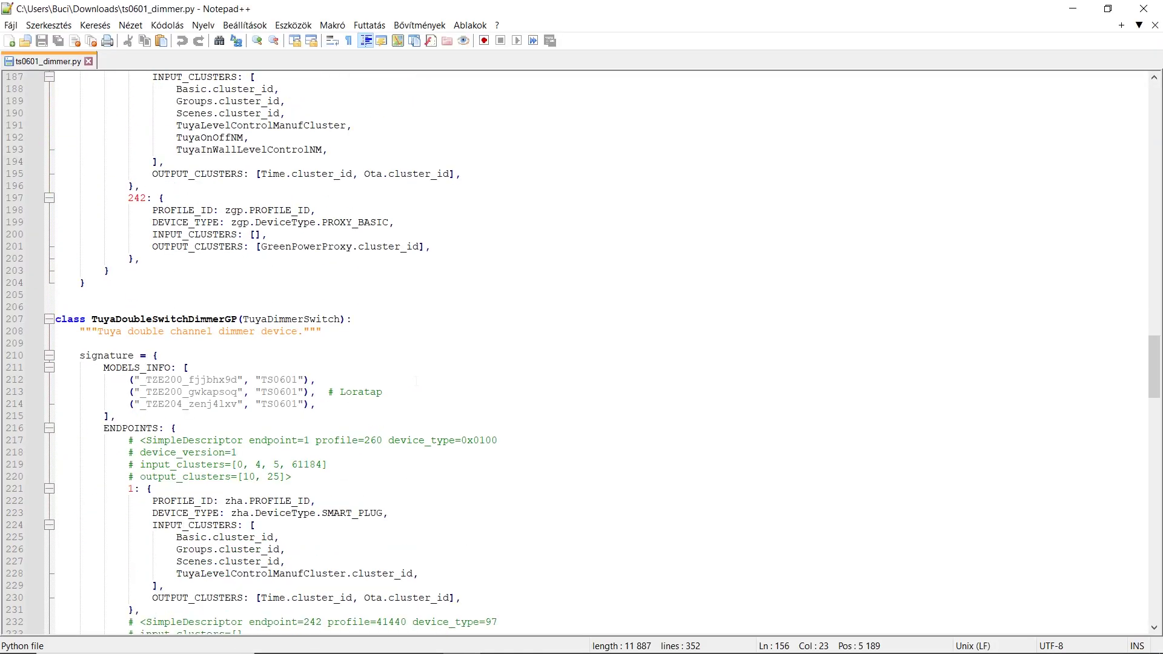
{"action": "scroll", "coordinate": [581, 353], "scroll_direction": "up", "scroll_amount": 15}
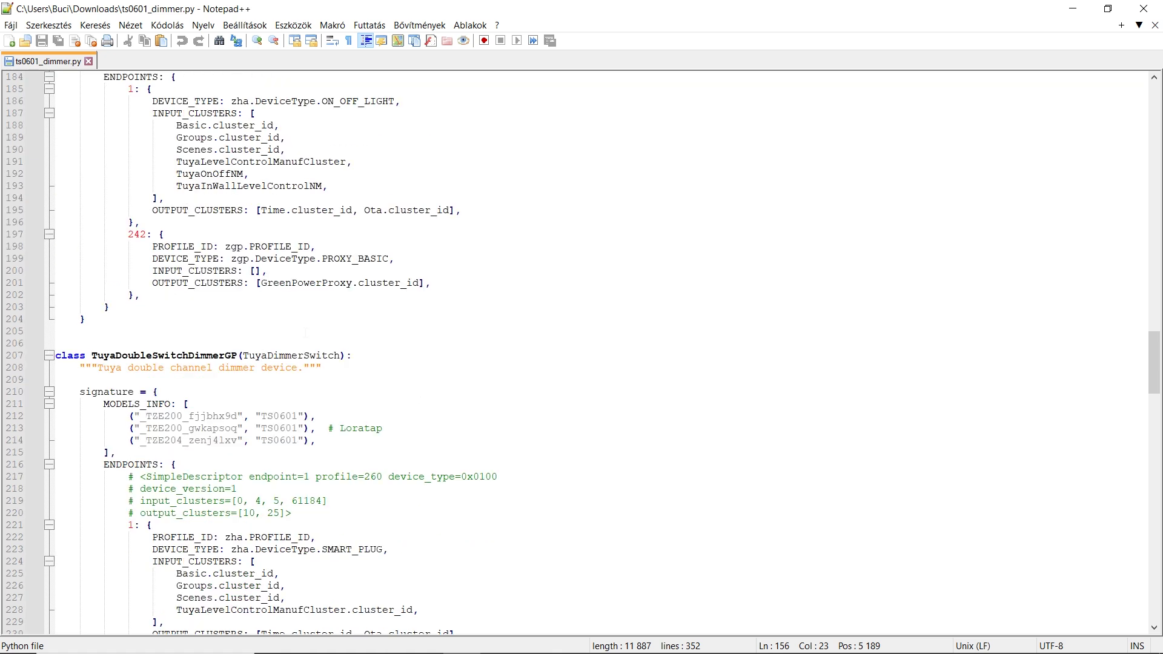
{"action": "scroll", "coordinate": [581, 352], "scroll_direction": "up", "scroll_amount": 4}
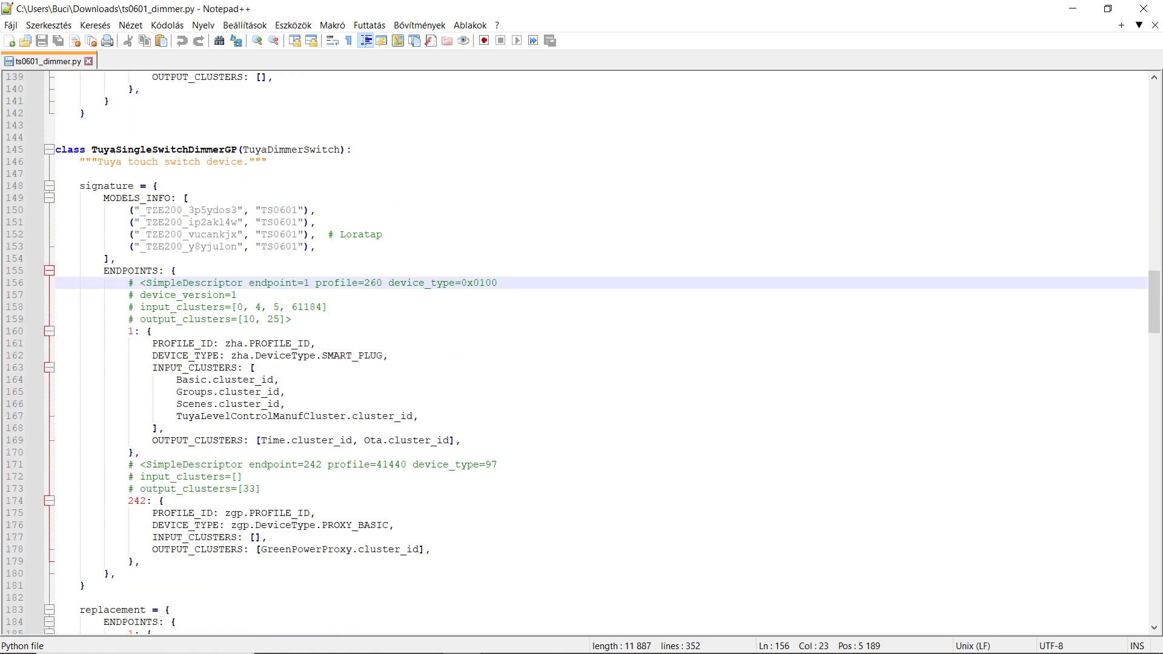
{"action": "left_click", "coordinate": [331, 246]}
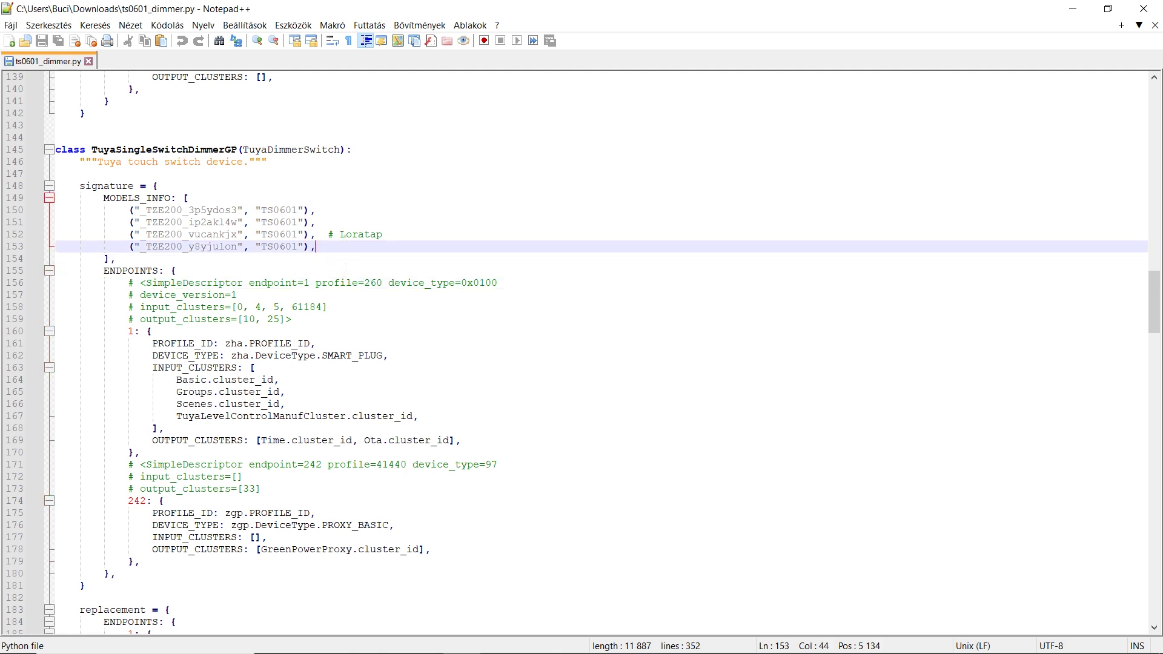
{"action": "key", "text": "Return"}
{"action": "type", "text": "(\"_TZE204_hlx9tnzb\", \"TS0601\"),  #20240224"}
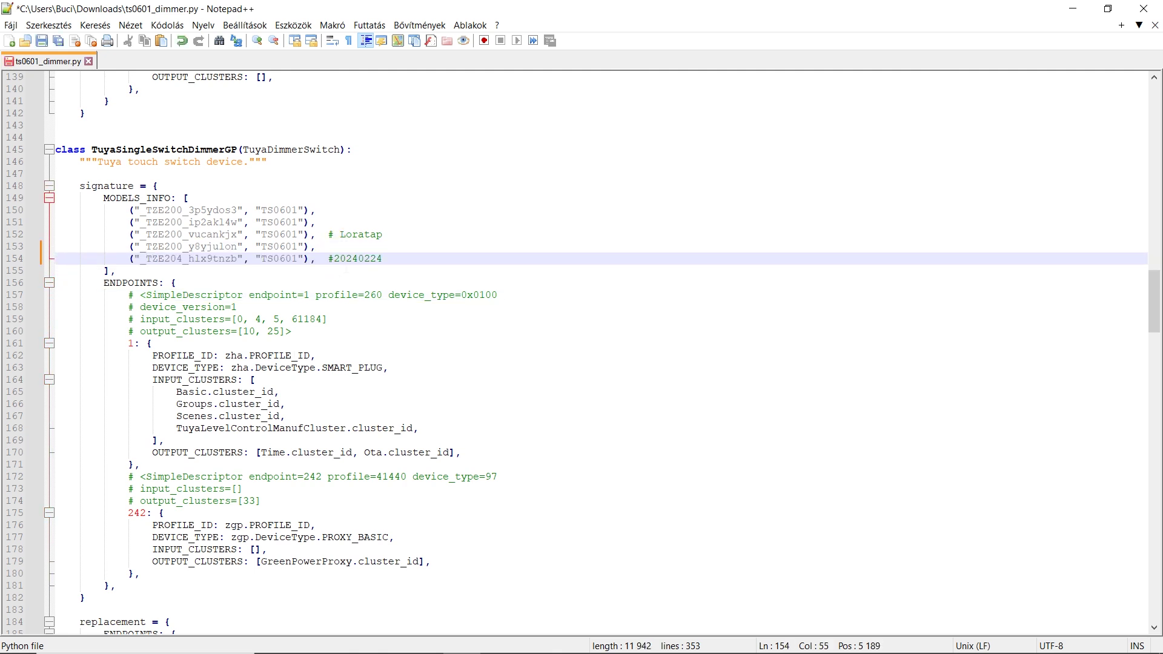
{"action": "left_click", "coordinate": [43, 44]}
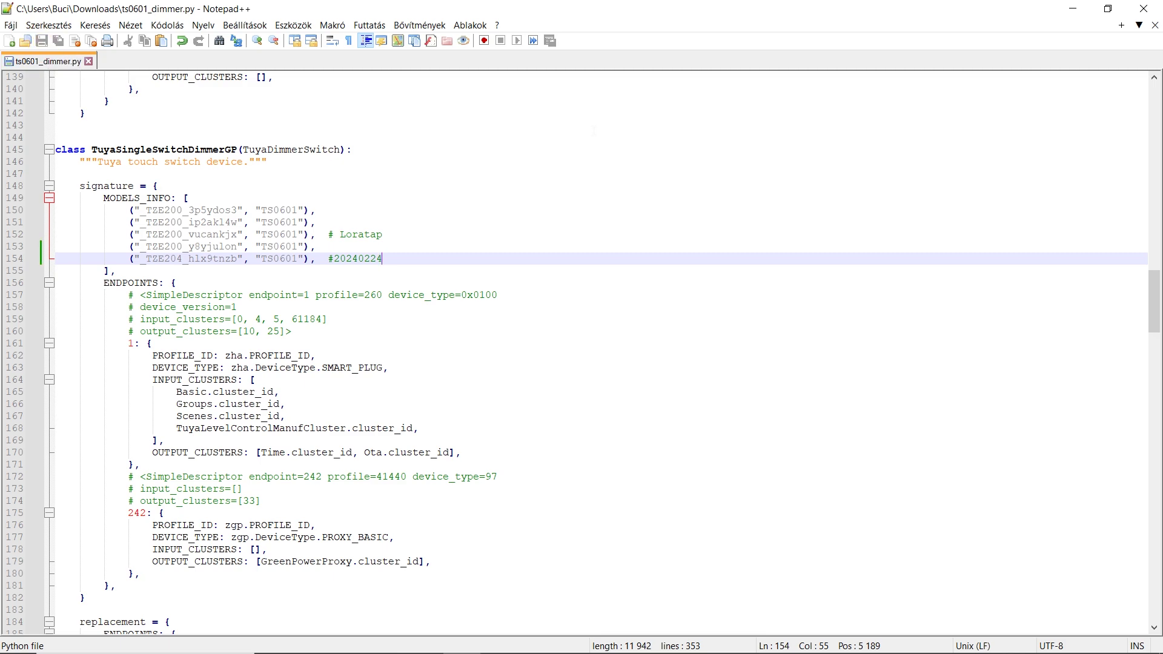
{"action": "left_click", "coordinate": [1073, 8]}
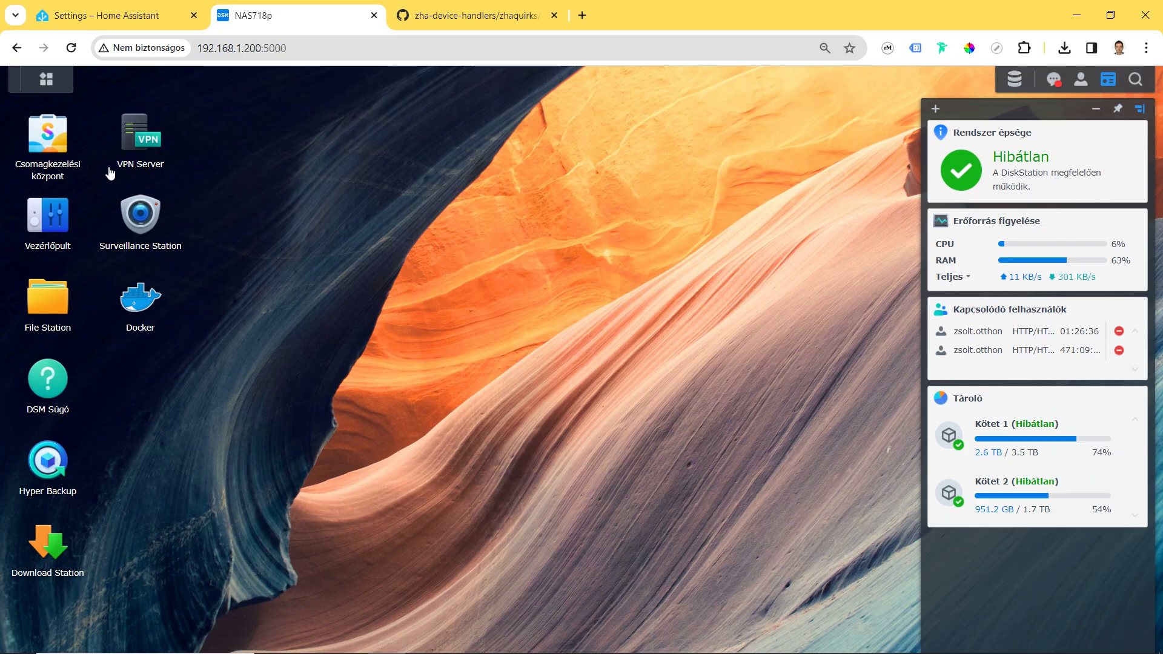
Step: Open File Station on the Synology NAS and browse to the docker/homeassistant/demo folder
{"action": "left_click", "coordinate": [53, 289]}
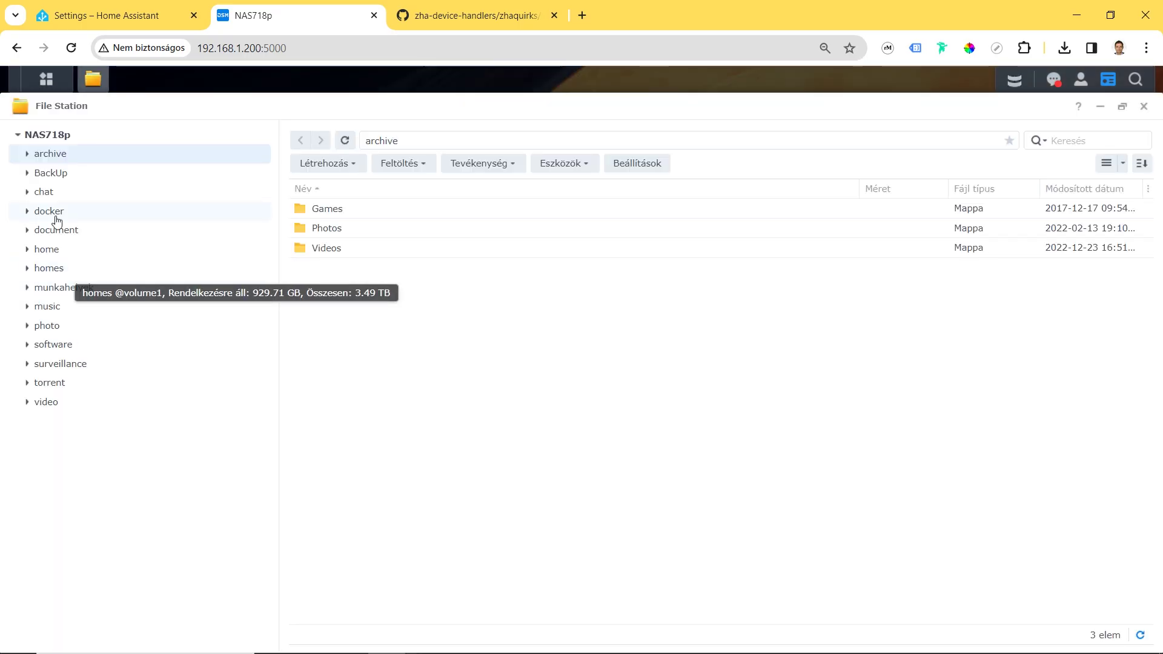
{"action": "left_click", "coordinate": [52, 217]}
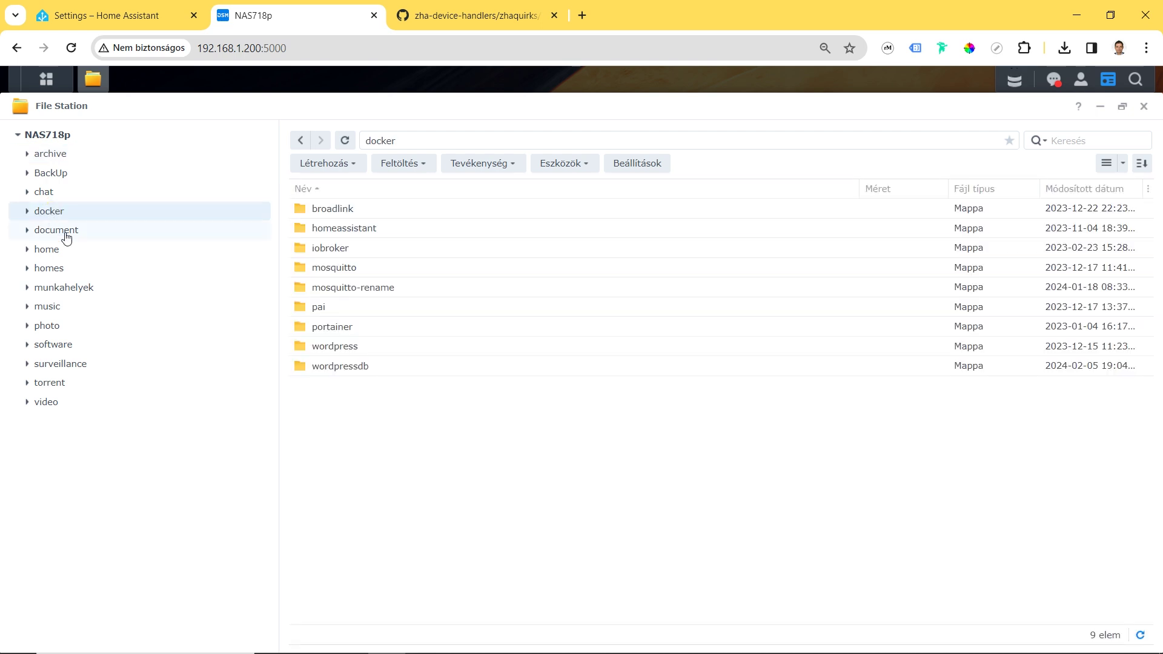
{"action": "left_click", "coordinate": [331, 230]}
{"action": "double_click", "coordinate": [331, 230]}
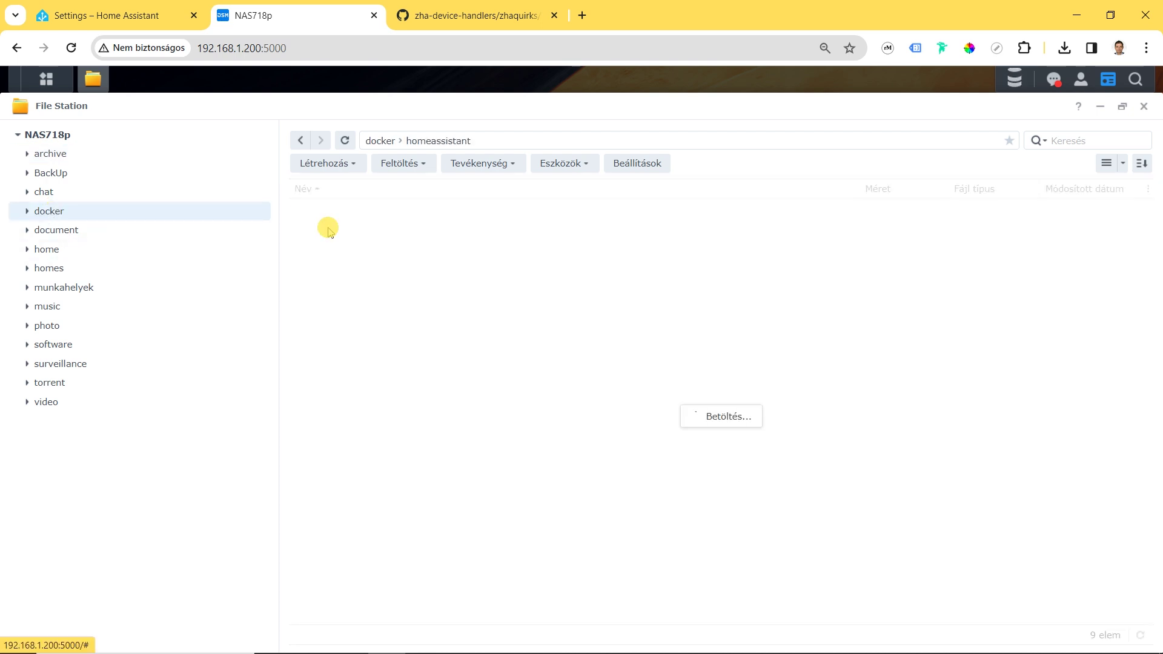
{"action": "double_click", "coordinate": [329, 231]}
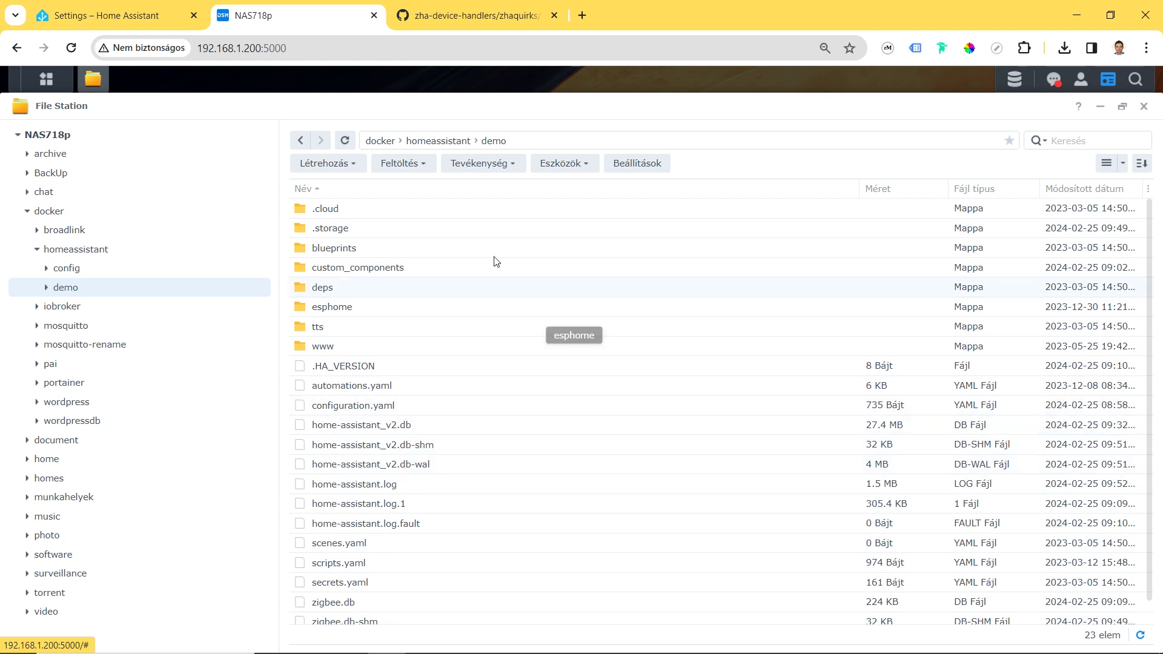
Step: Create a folder named custom_zha_quirks inside the demo folder
{"action": "left_click", "coordinate": [342, 163]}
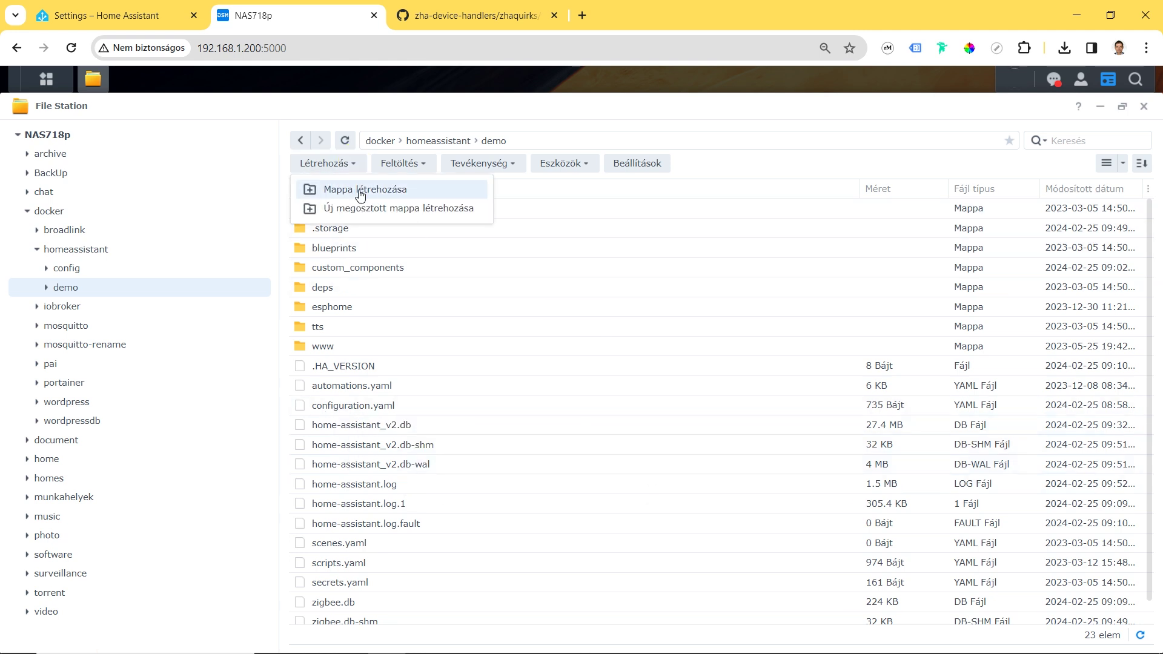
{"action": "left_click", "coordinate": [361, 190]}
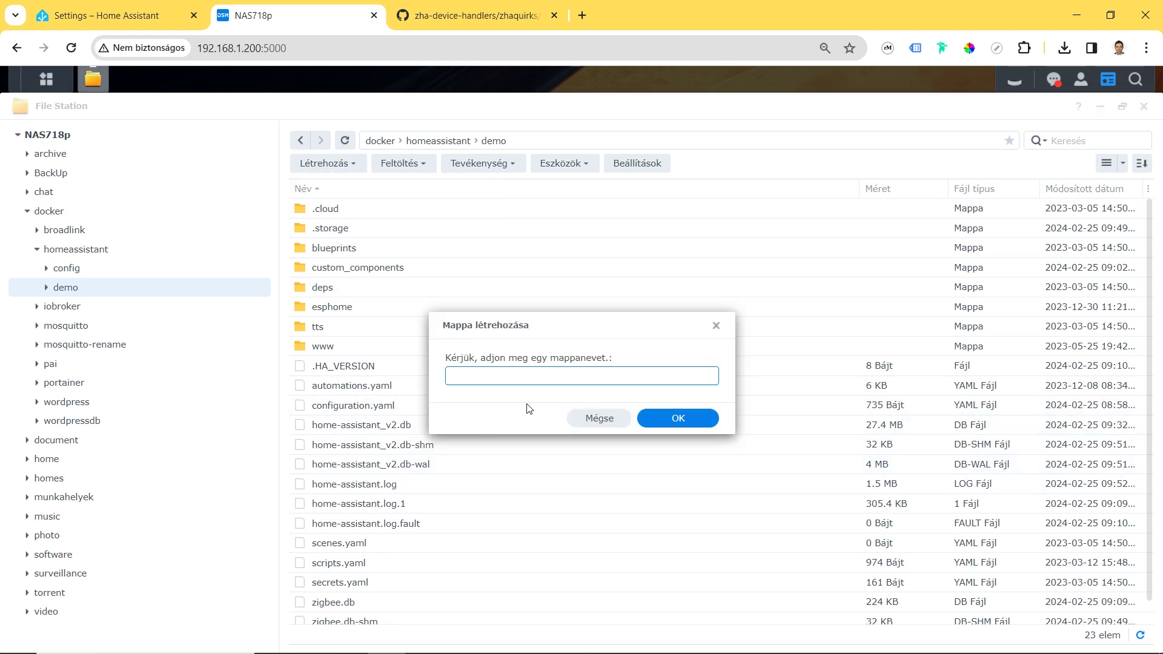
{"action": "type", "text": "custom_zha_quirks"}
{"action": "left_click", "coordinate": [679, 418]}
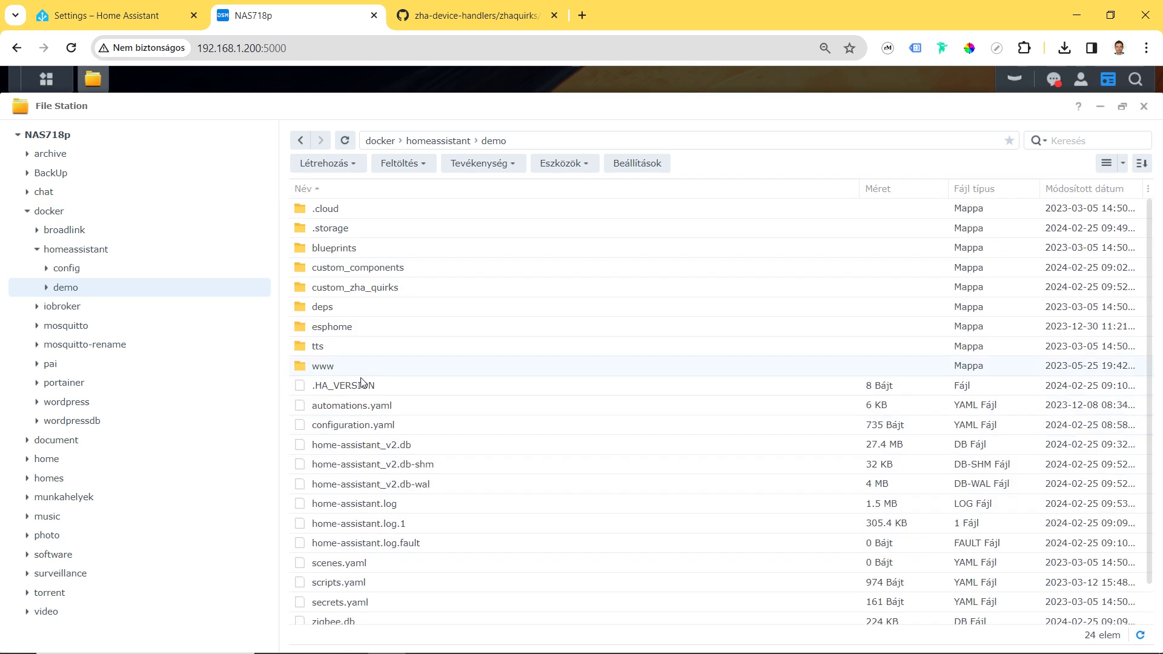
Step: Append a commented zha section to configuration.yaml with enable_quirks: true and custom_quirks_path: /config/custom_zha_quirks/, then save and close the file
{"action": "double_click", "coordinate": [371, 426]}
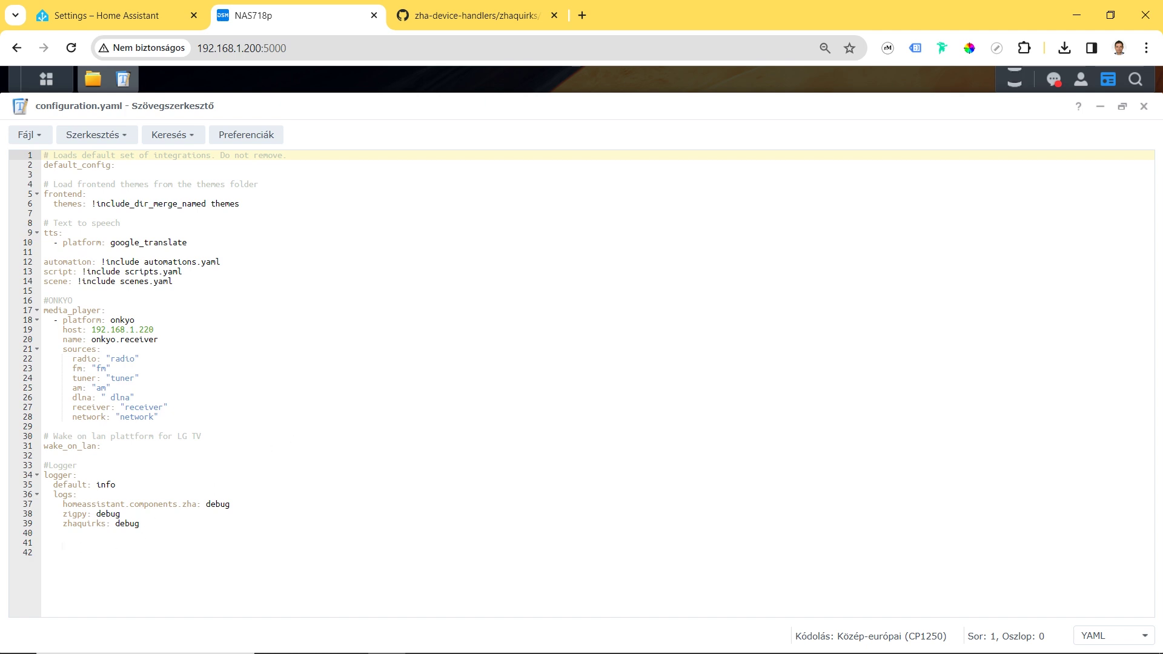
{"action": "left_click", "coordinate": [62, 544]}
{"action": "type", "text": "# ZHA zha:   enable_quirks: true   custom_quirks_path: /config/custom_zha_quirks/"}
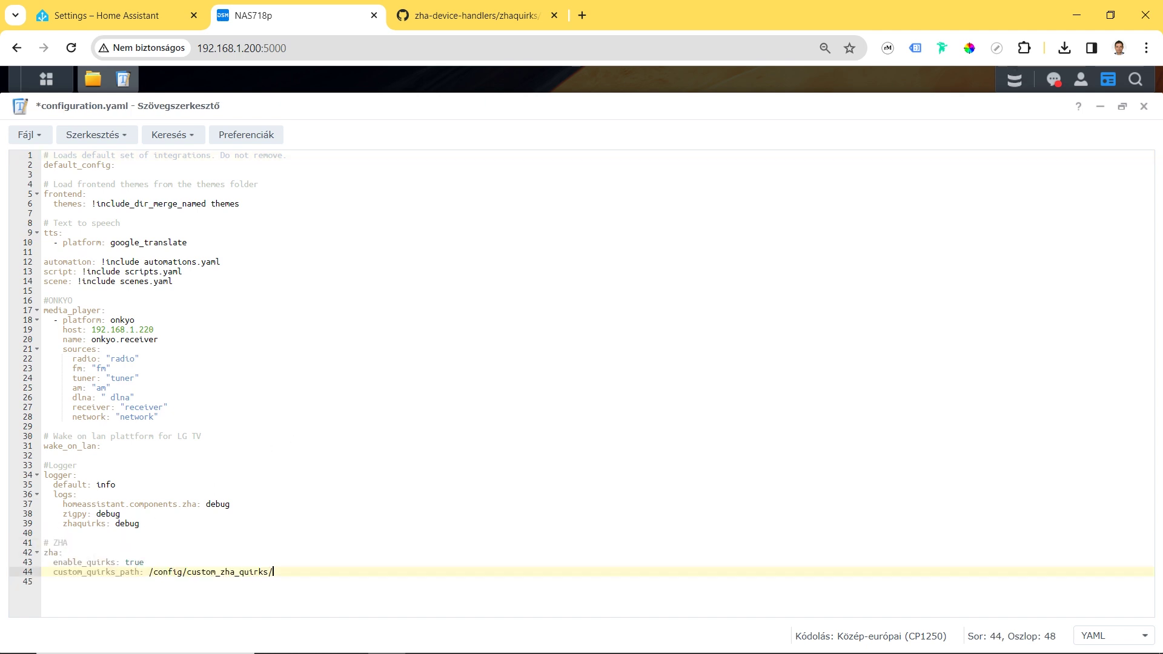
{"action": "left_click", "coordinate": [38, 135]}
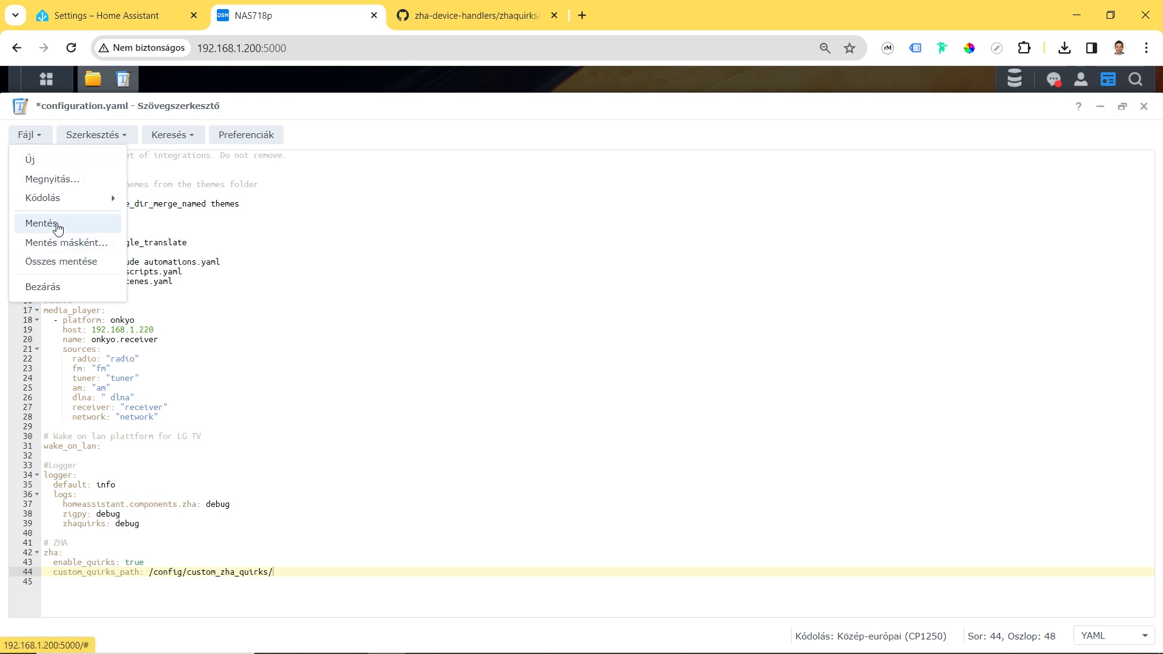
{"action": "left_click", "coordinate": [57, 226]}
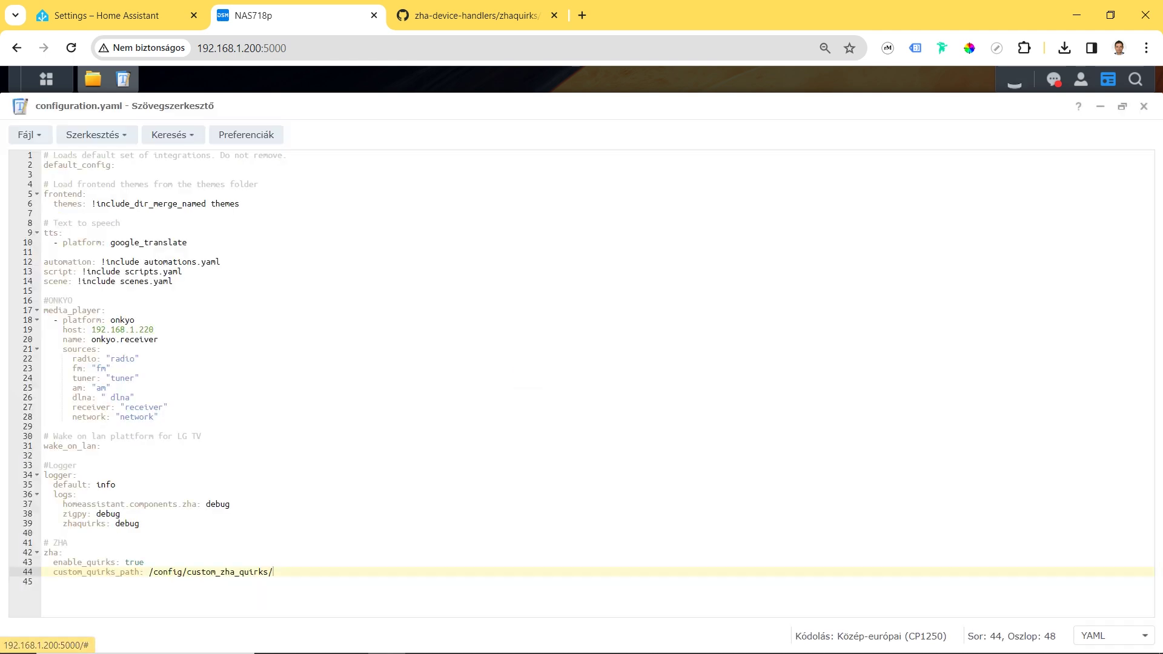
{"action": "left_click", "coordinate": [1144, 108]}
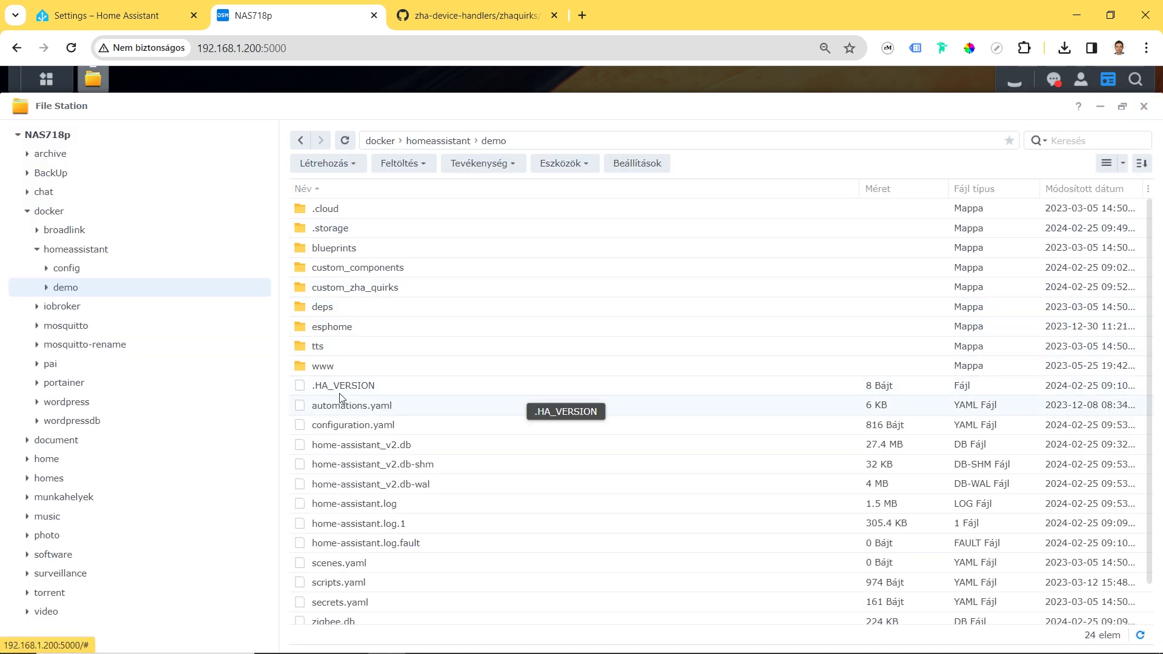
Step: Upload ts0601_dimmer.py from the Letöltések folder into the custom_zha_quirks folder, using the skip option for existing files
{"action": "double_click", "coordinate": [350, 287]}
{"action": "right_click", "coordinate": [387, 254]}
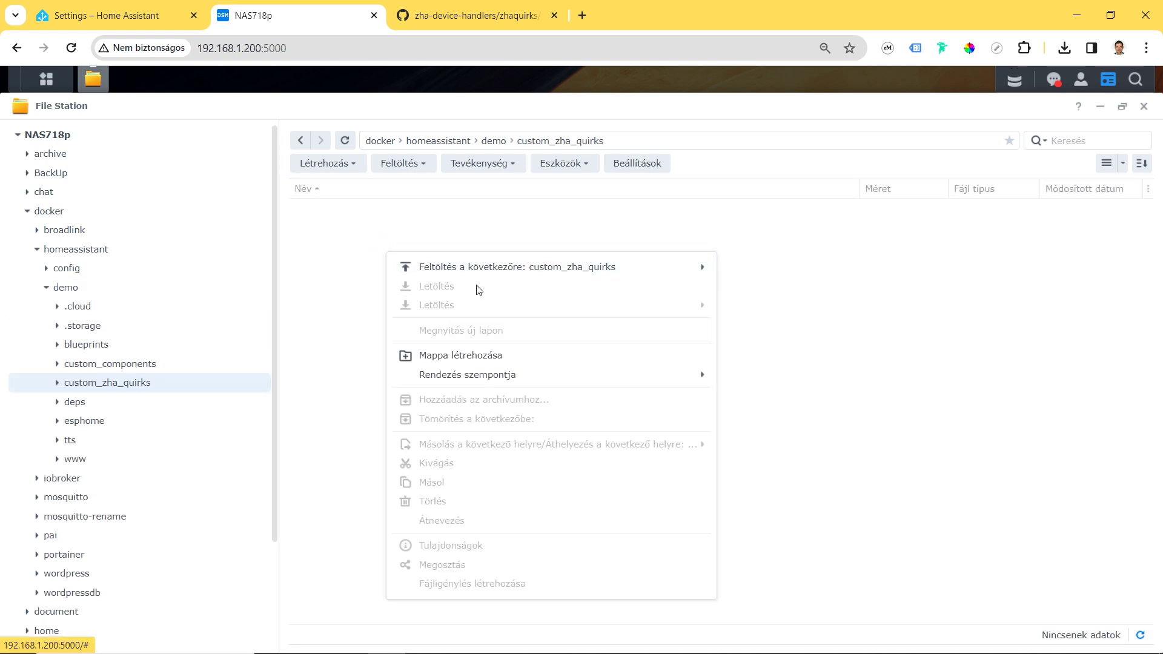
{"action": "mouse_move", "coordinate": [524, 270]}
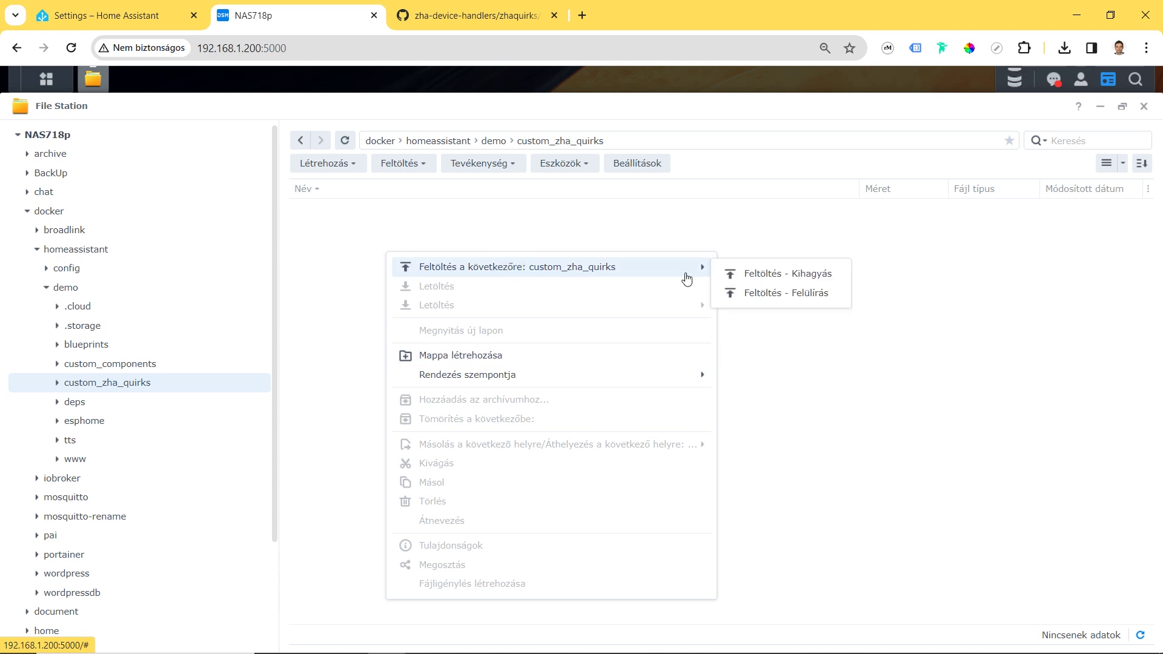
{"action": "left_click", "coordinate": [813, 278]}
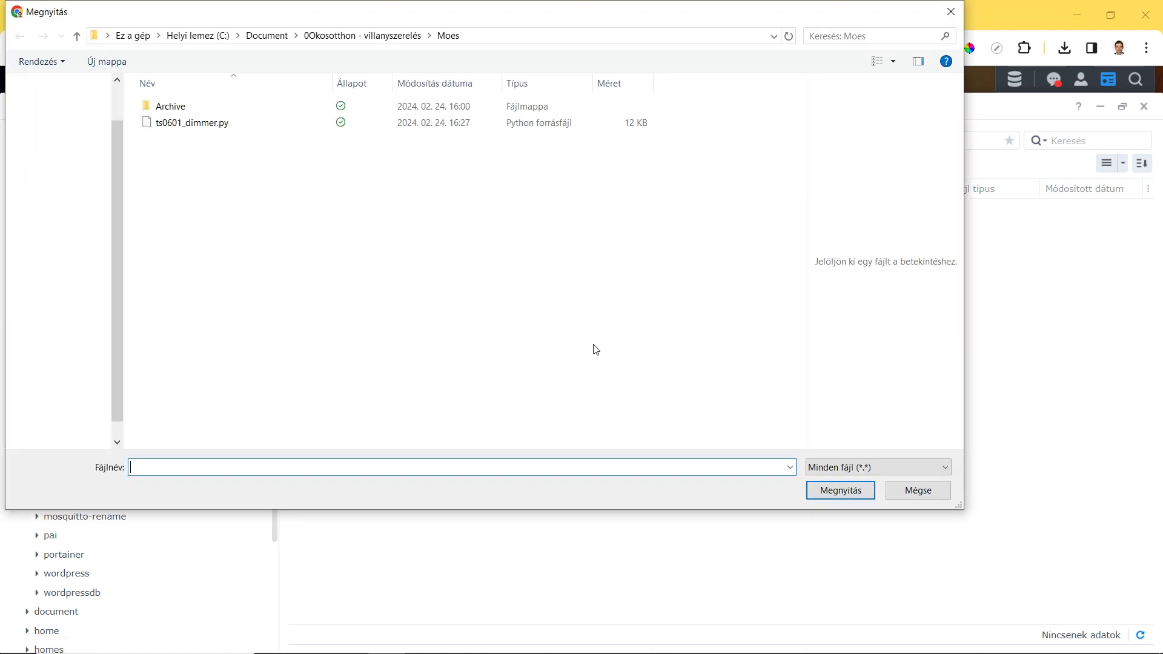
{"action": "left_click", "coordinate": [68, 337]}
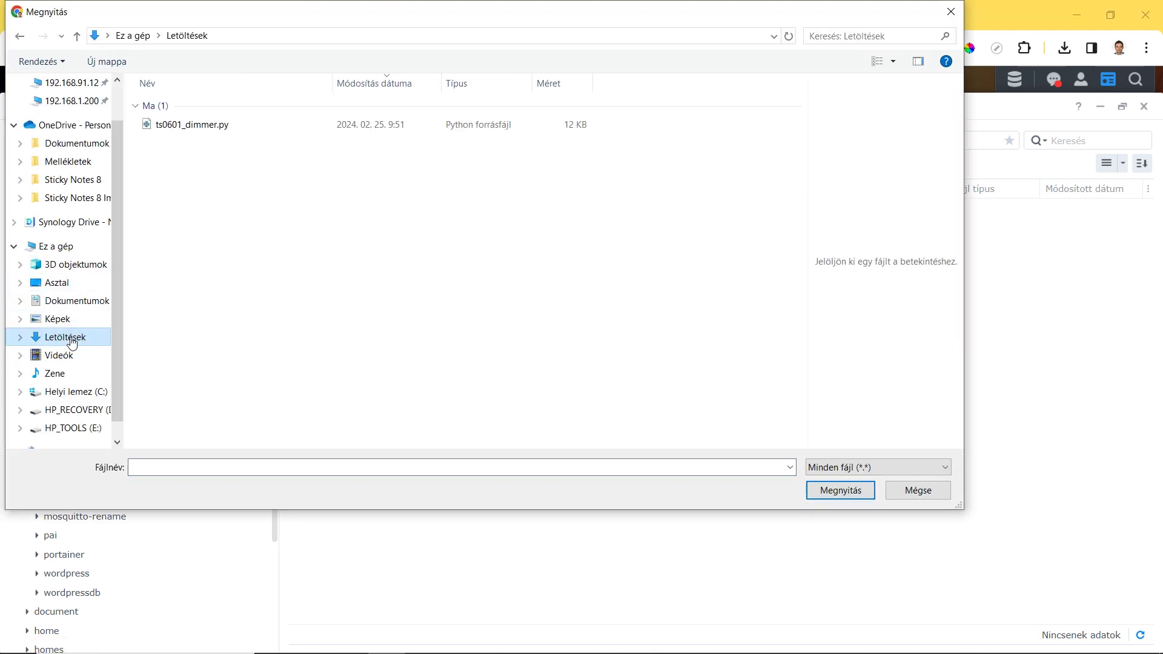
{"action": "left_click", "coordinate": [202, 124]}
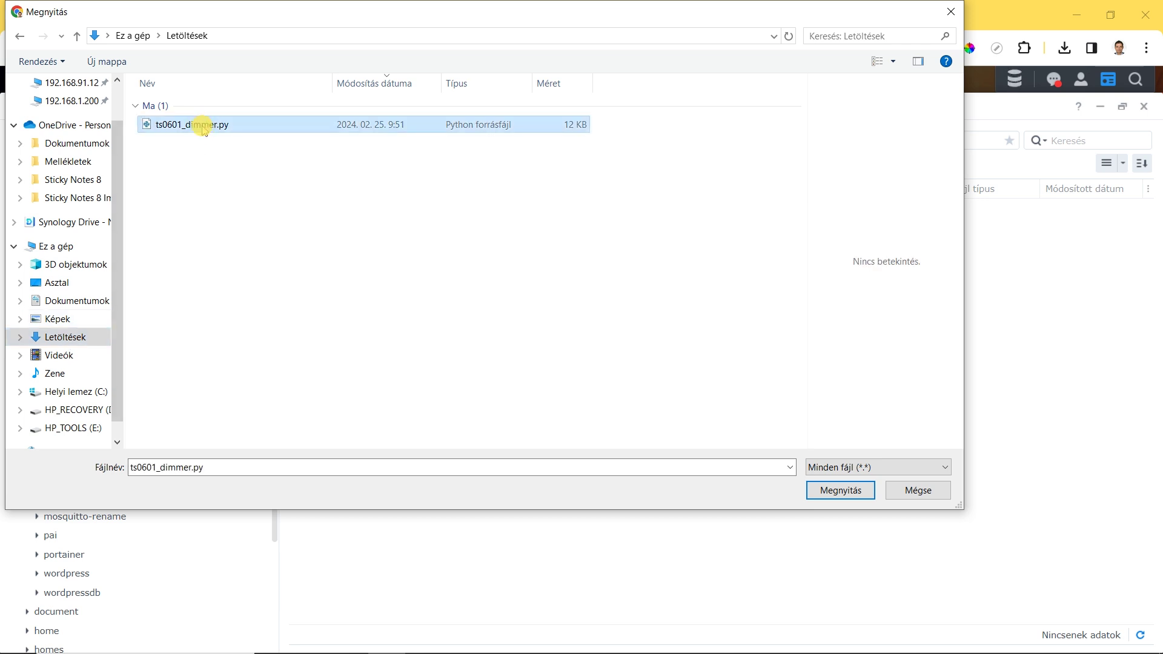
{"action": "left_click", "coordinate": [840, 491]}
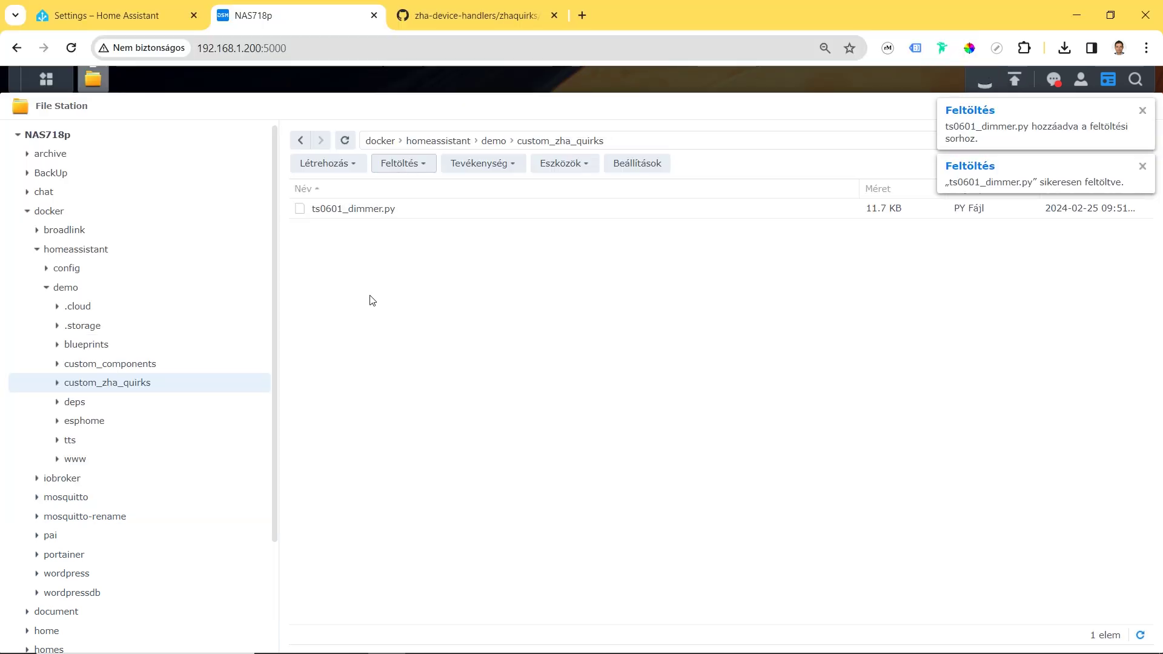
Step: Switch to Home Assistant and restart it fully from the developer tools, confirming the interruption of running automations and scripts
{"action": "left_click", "coordinate": [103, 16]}
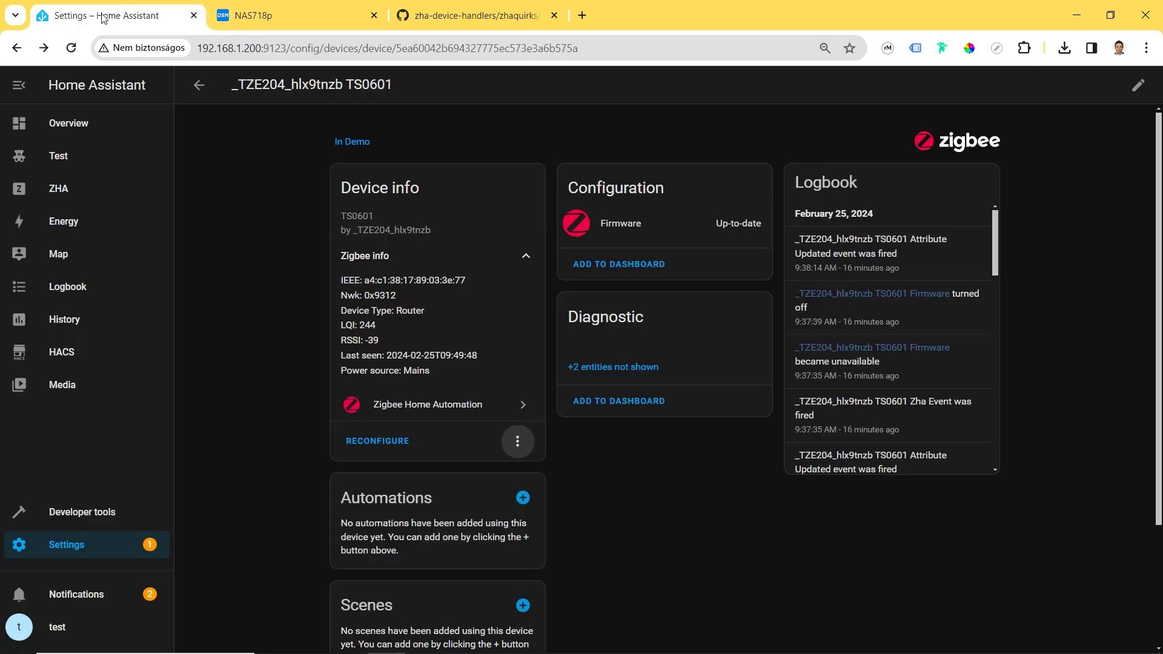
{"action": "left_click", "coordinate": [66, 545]}
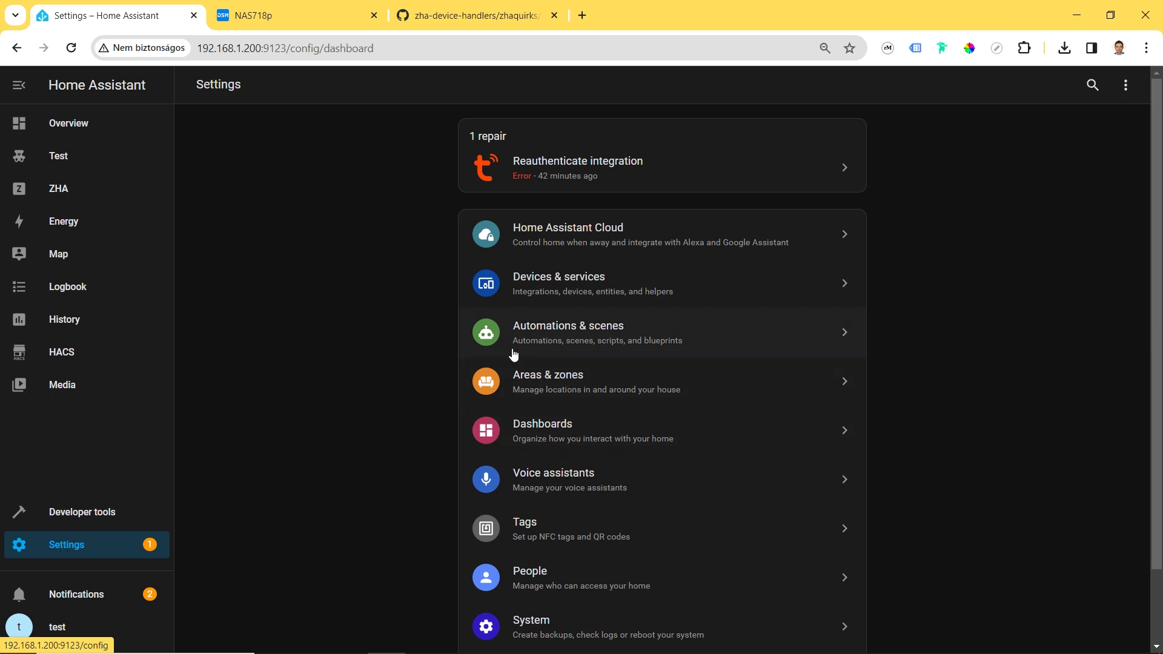
{"action": "left_click", "coordinate": [110, 512]}
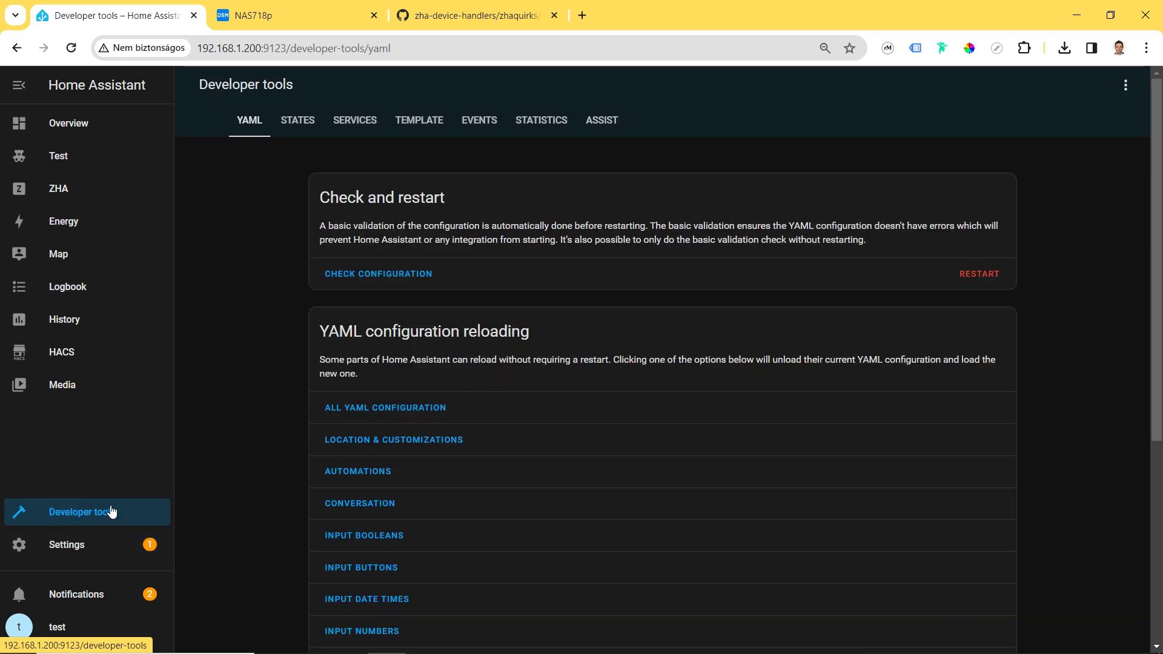
{"action": "left_click", "coordinate": [984, 270]}
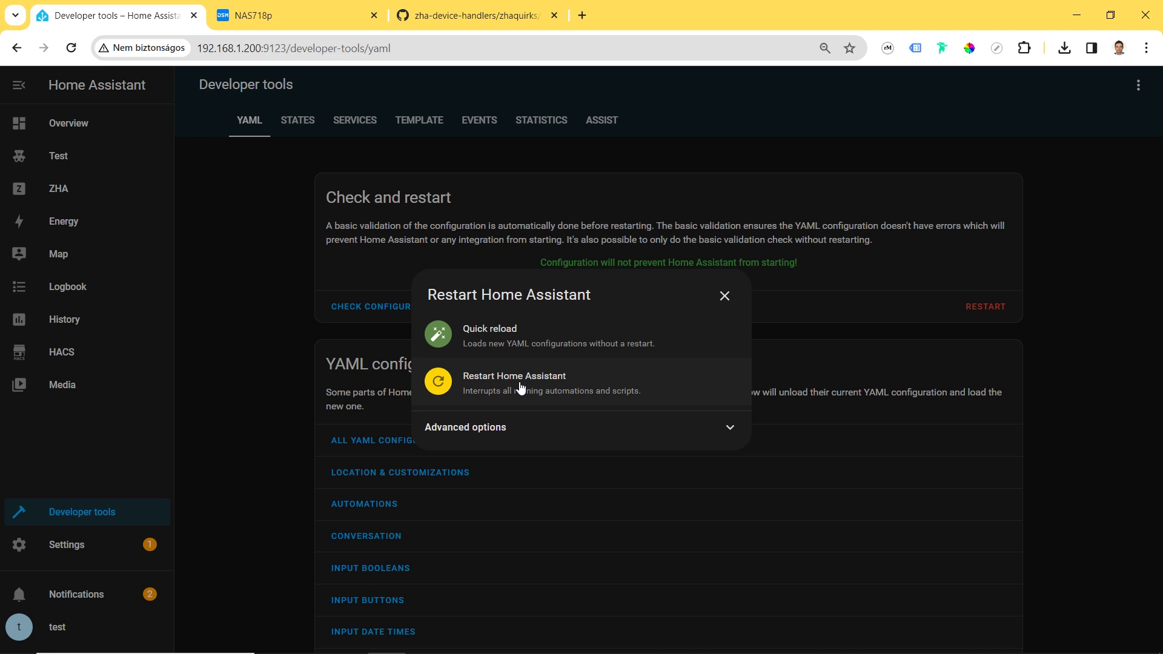
{"action": "left_click", "coordinate": [521, 386]}
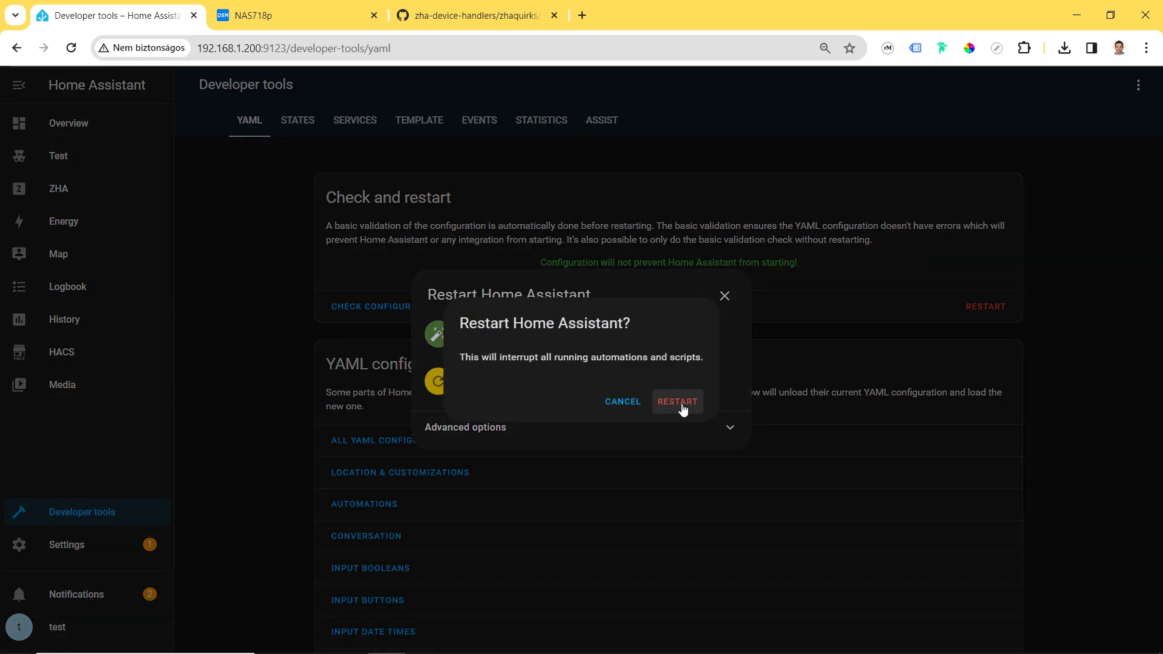
{"action": "left_click", "coordinate": [680, 403]}
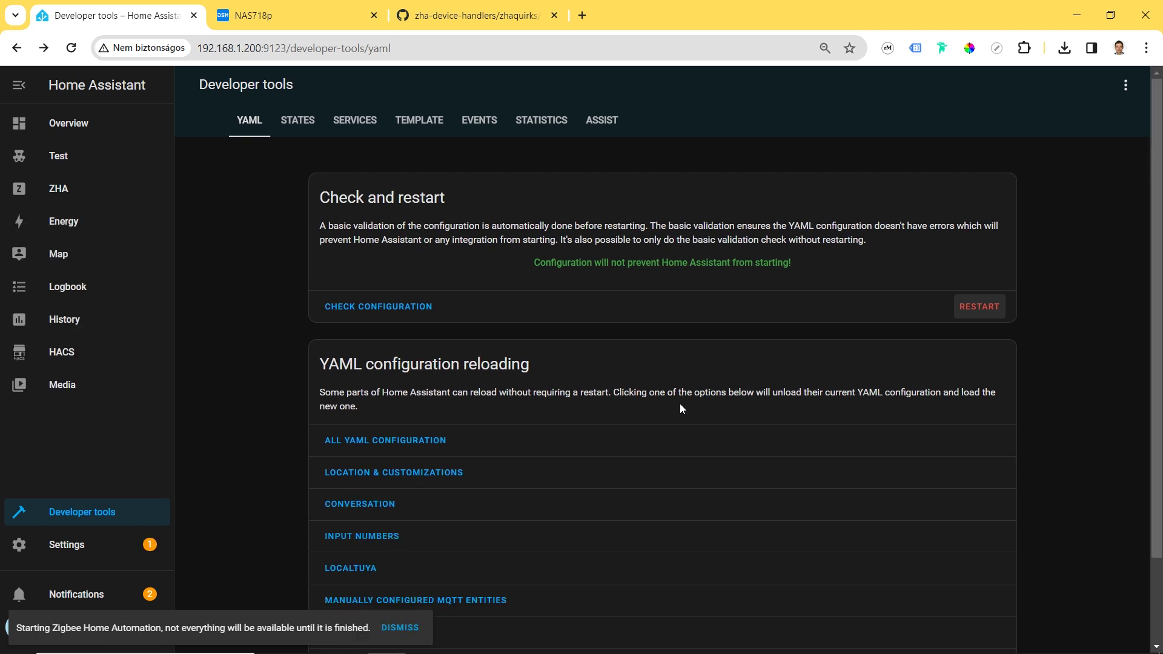
Step: Open the _TZE204_hlx9tnzb TS0601 device from the ZHA dashboard and expand its Zigbee info to check the quirk
{"action": "left_click", "coordinate": [62, 190]}
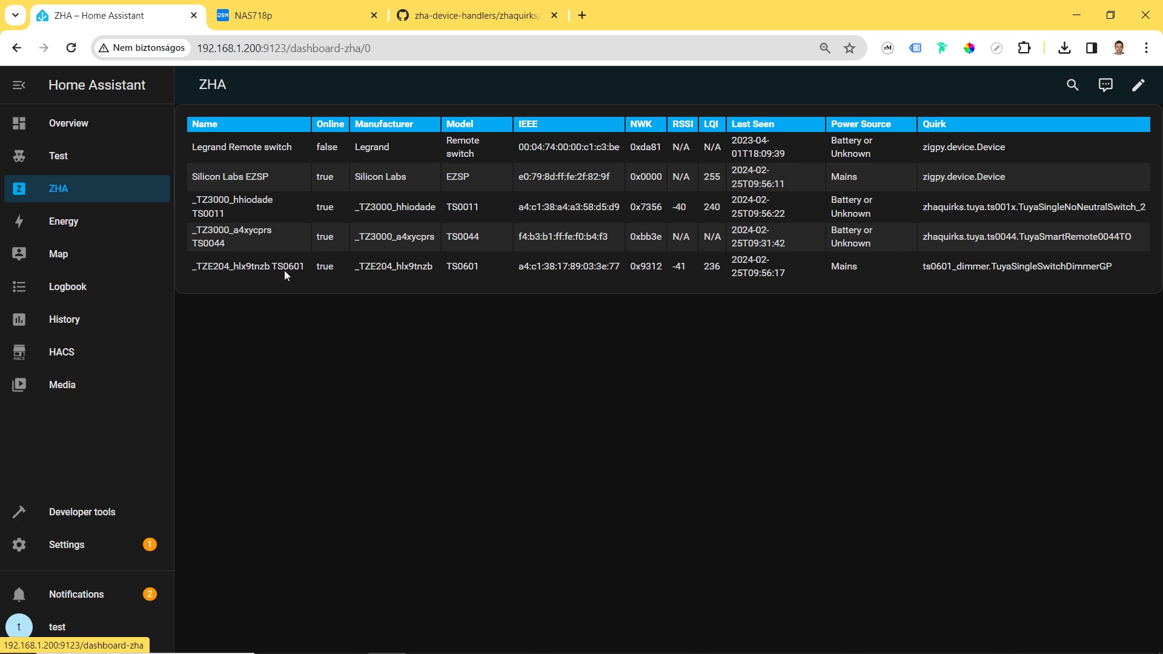
{"action": "double_click", "coordinate": [238, 267]}
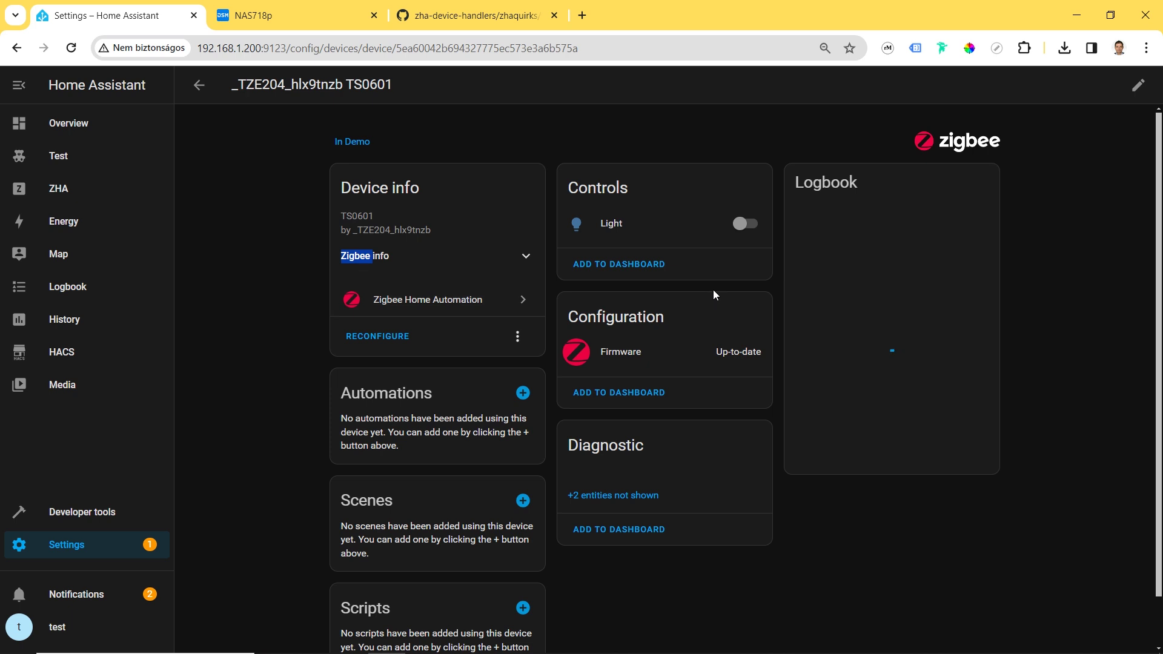
{"action": "left_click", "coordinate": [524, 256]}
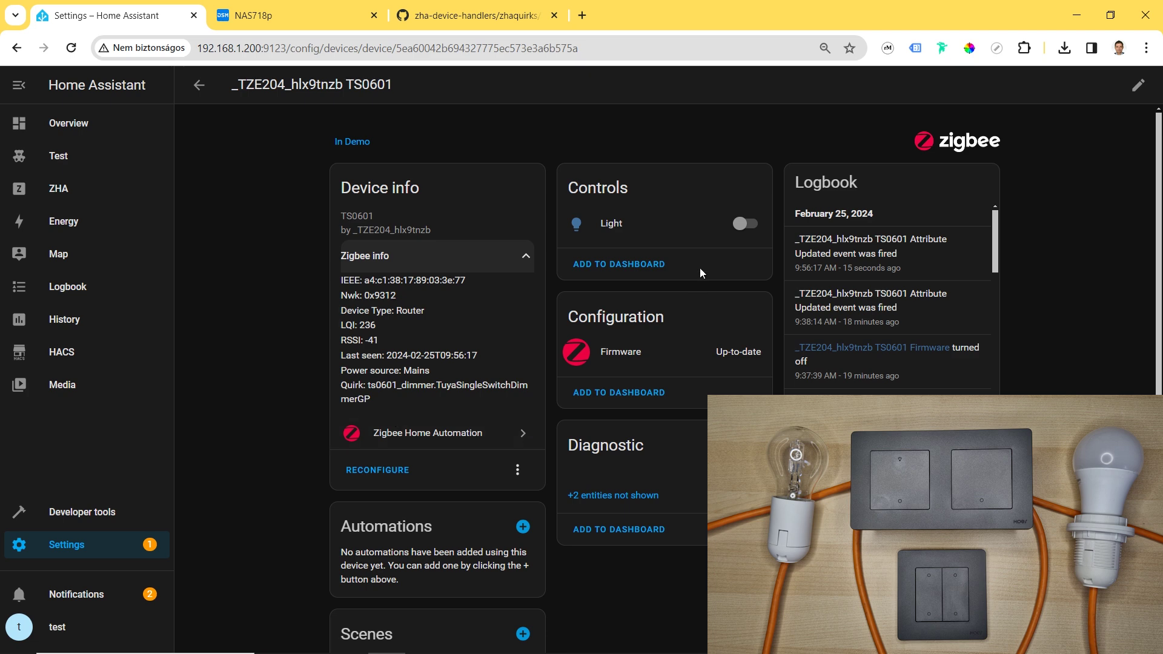
Step: Test the dimmer's light by toggling it on and off, turning it on at 53% brightness and switching it off again
{"action": "left_click", "coordinate": [753, 231]}
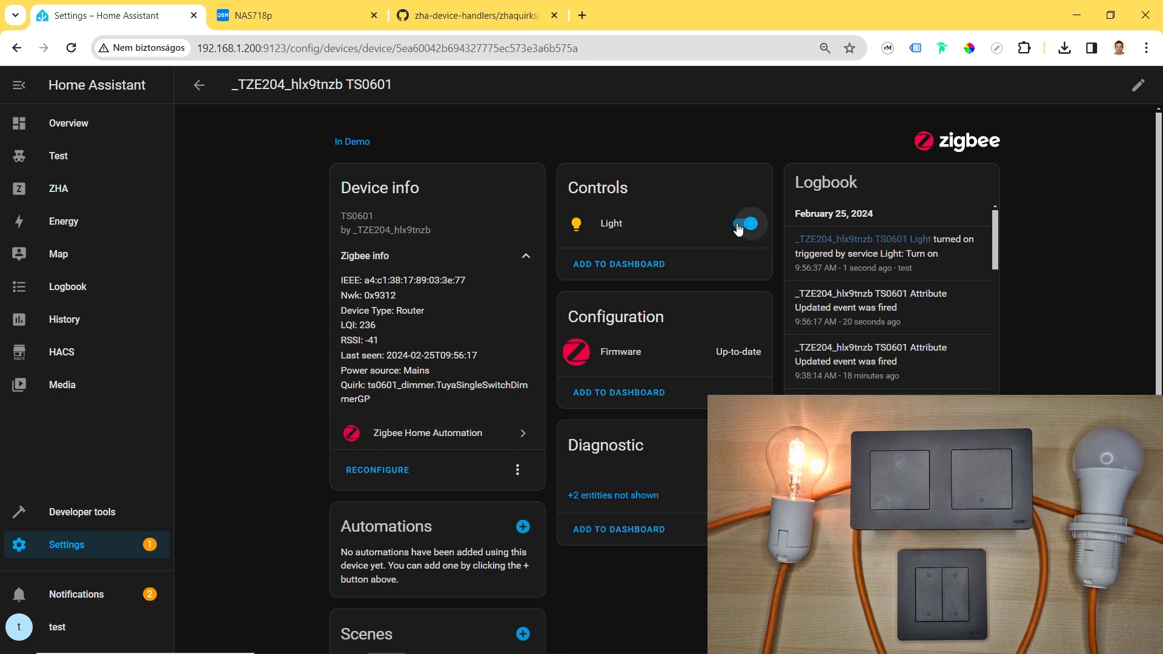
{"action": "left_click", "coordinate": [739, 225]}
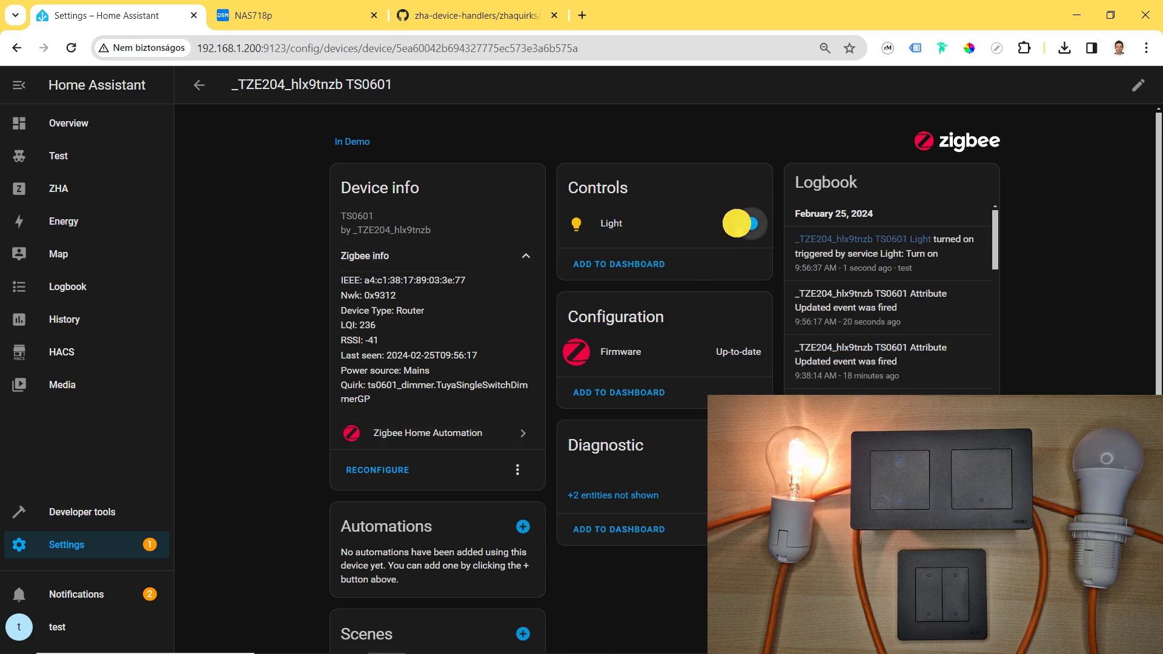
{"action": "left_click", "coordinate": [609, 225]}
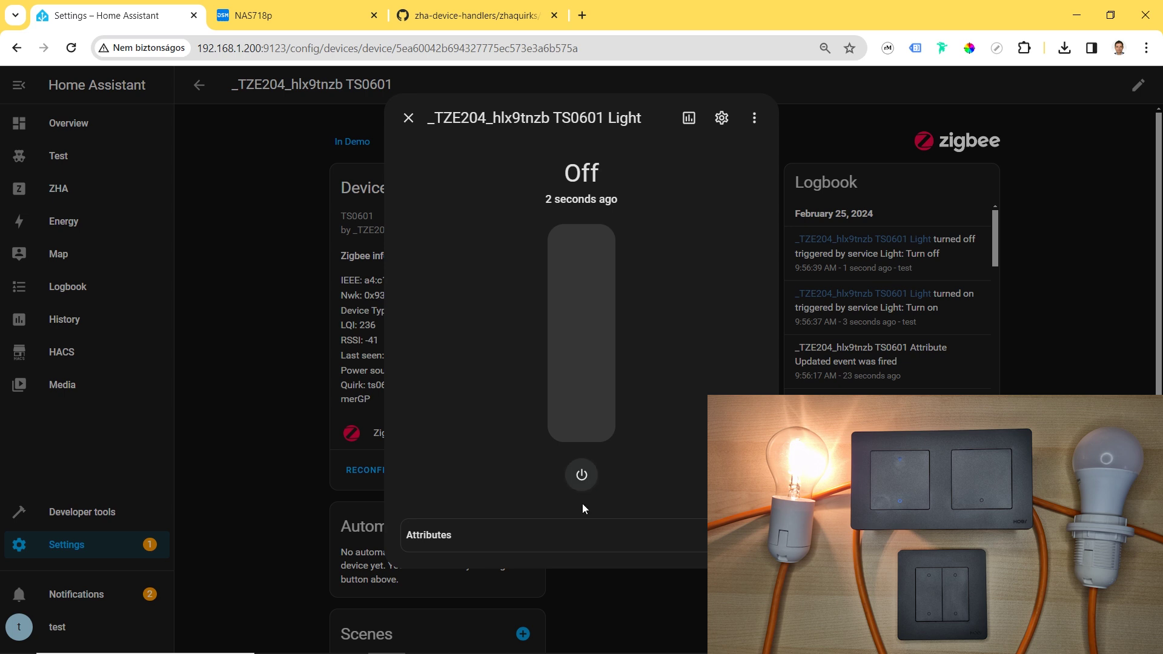
{"action": "left_click", "coordinate": [585, 479]}
{"action": "left_click_drag", "start_coordinate": [582, 423], "coordinate": [590, 333]}
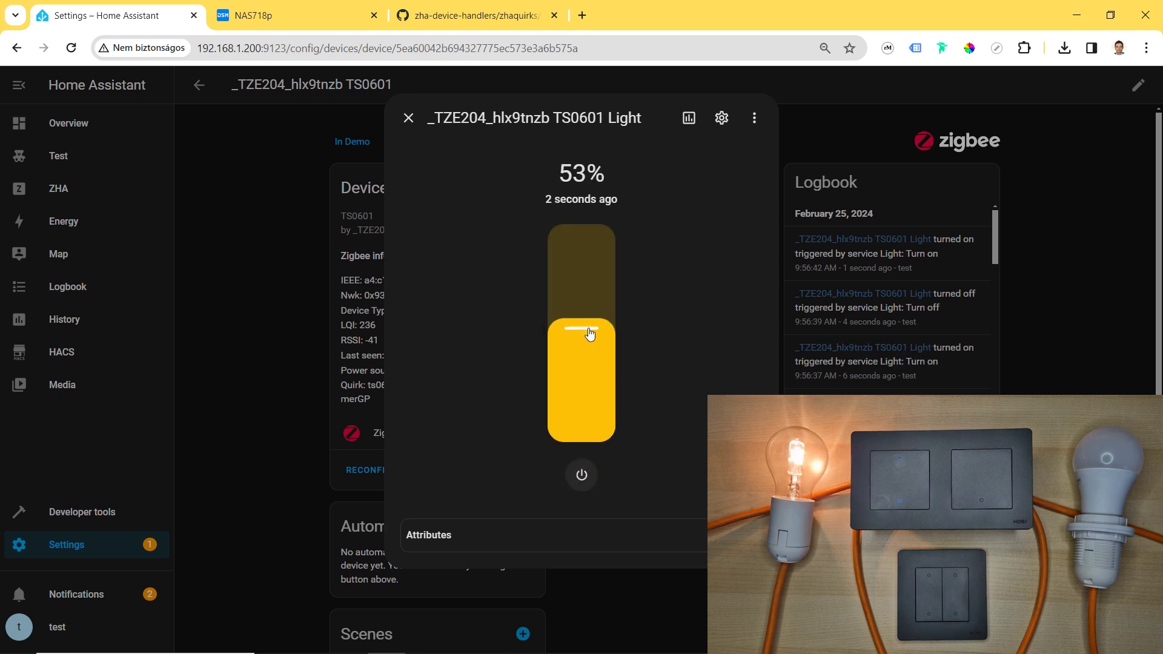
{"action": "left_click", "coordinate": [408, 117]}
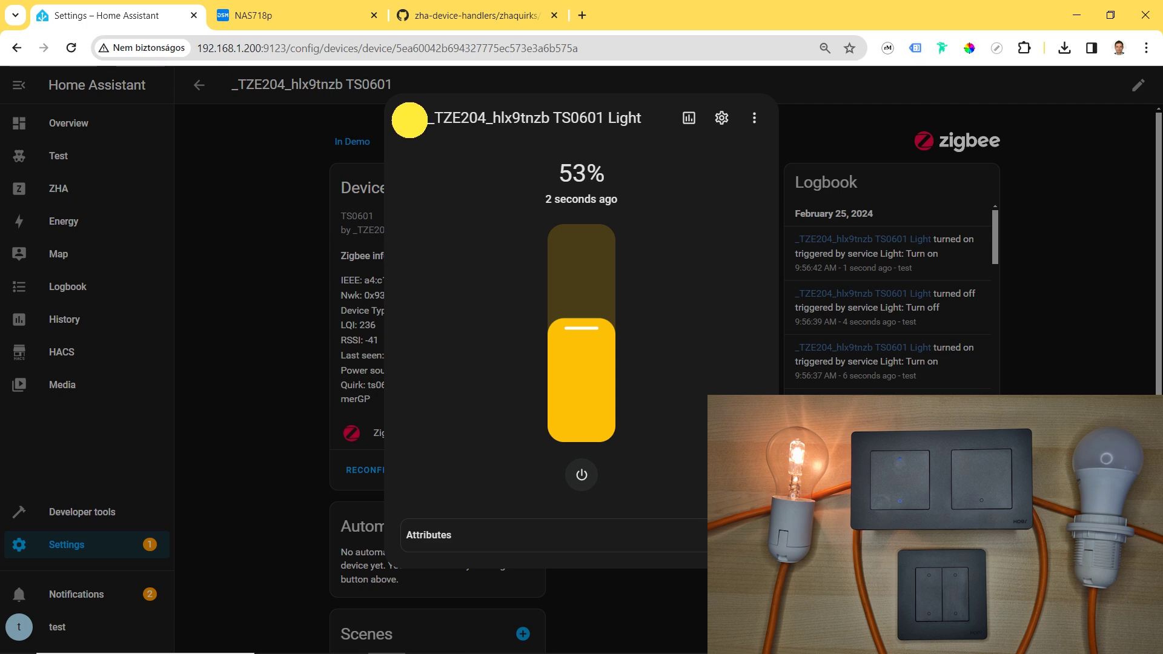
{"action": "left_click", "coordinate": [741, 225]}
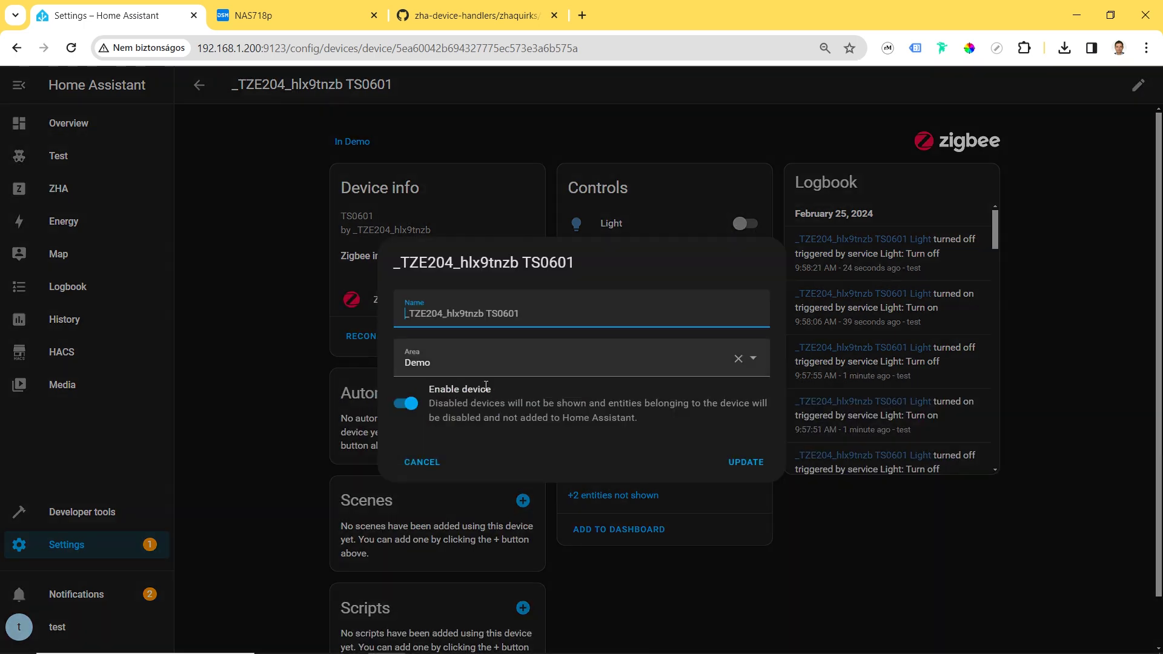
Step: Rename the TS0601 device as MoesDimmer, the TS0044 device as MoesScene and the TS0011 device as MoesSwitch
{"action": "type", "text": "MoesDimmer"}
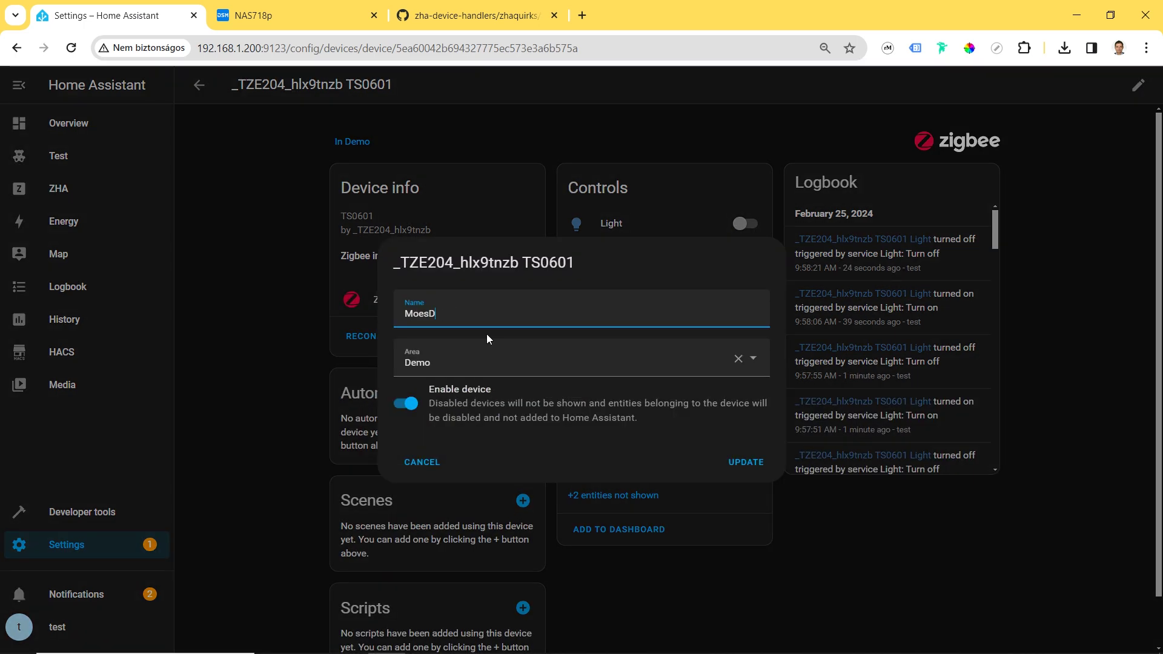
{"action": "left_click", "coordinate": [752, 463]}
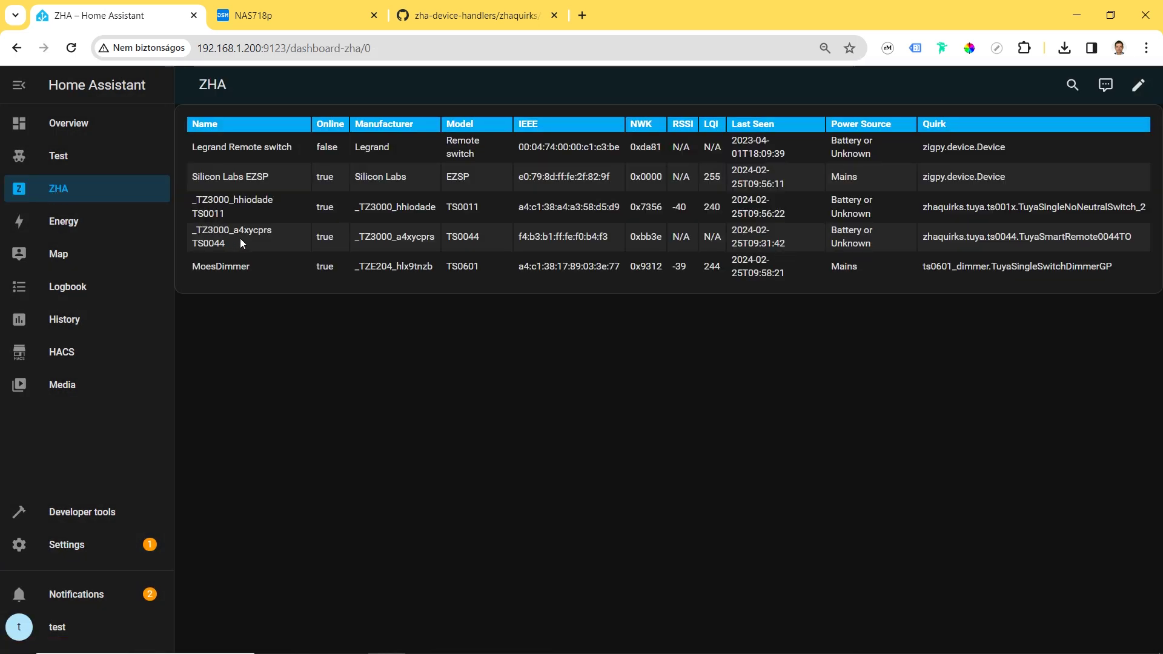
{"action": "left_click", "coordinate": [240, 238]}
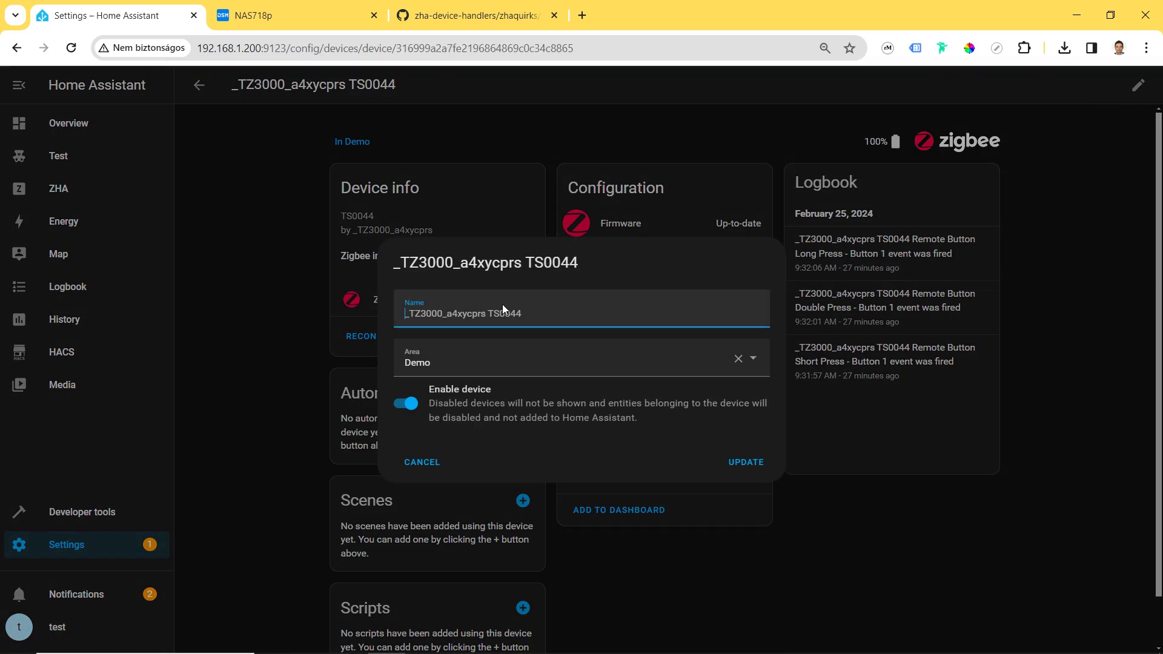
{"action": "key", "text": "ctrl+a"}
{"action": "type", "text": "MoesS"}
{"action": "key", "text": "Return"}
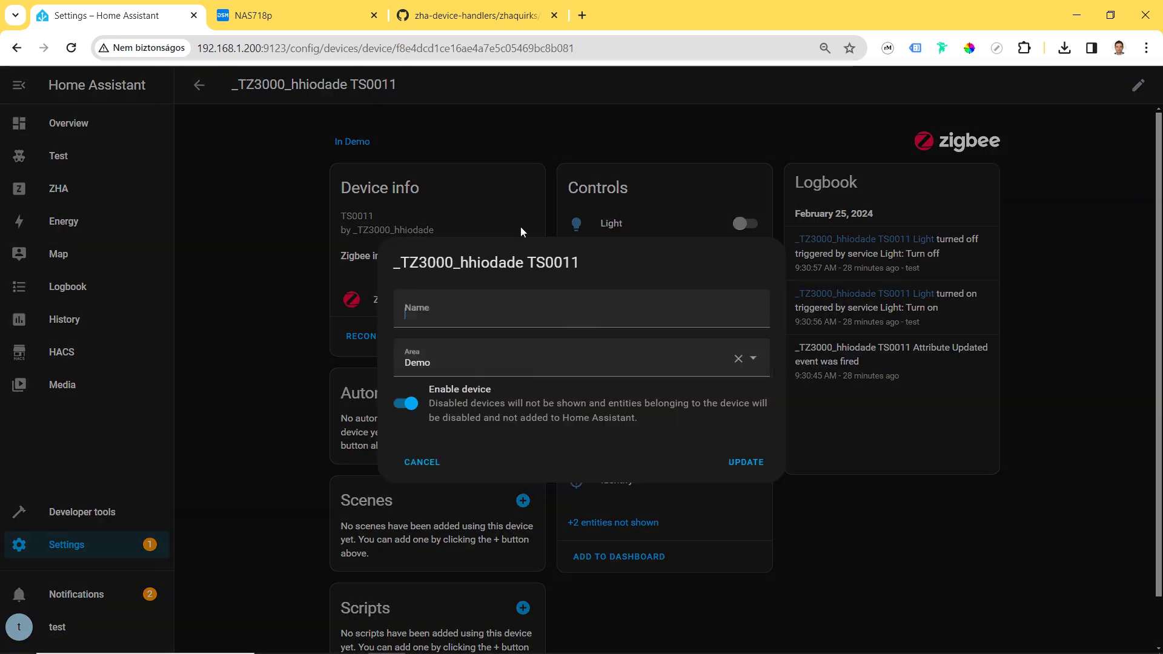
{"action": "type", "text": "MoesSwitch"}
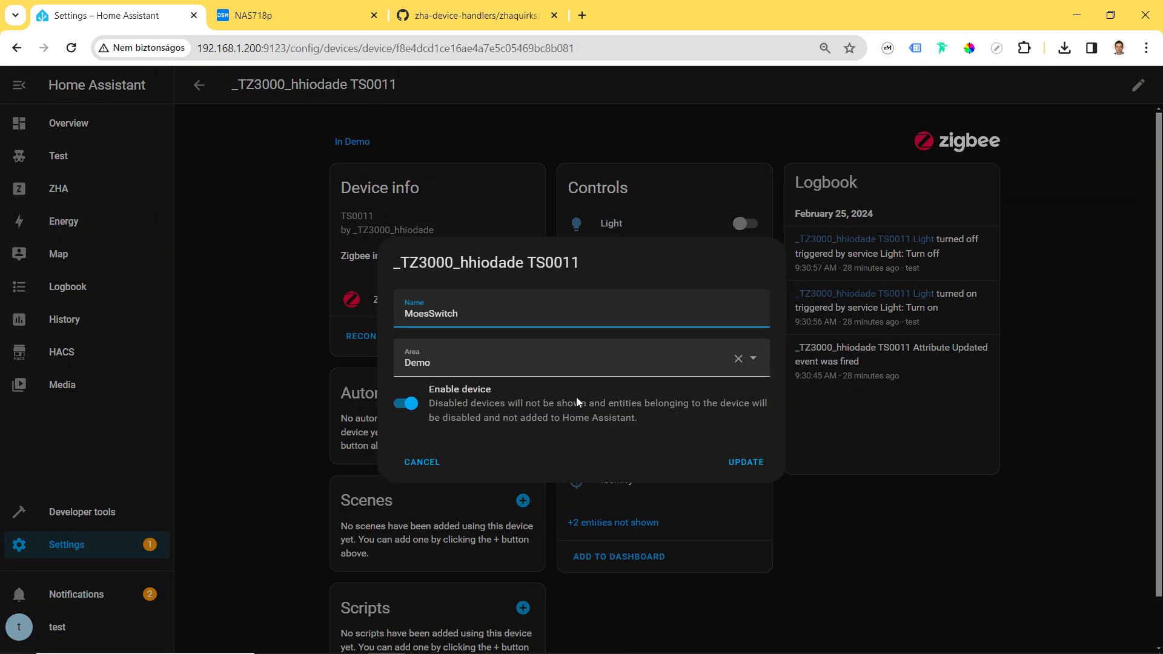
{"action": "key", "text": "Return"}
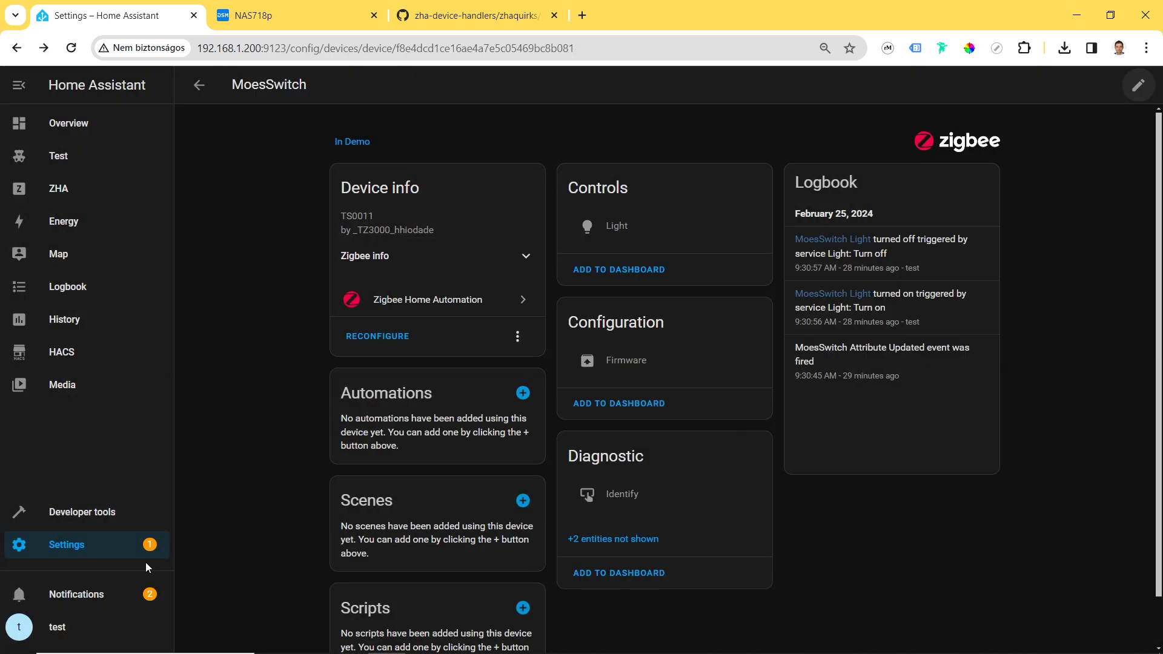
Step: Open the Moes automation and examine the trigger IDs and devices of its button-press triggers
{"action": "left_click", "coordinate": [65, 549]}
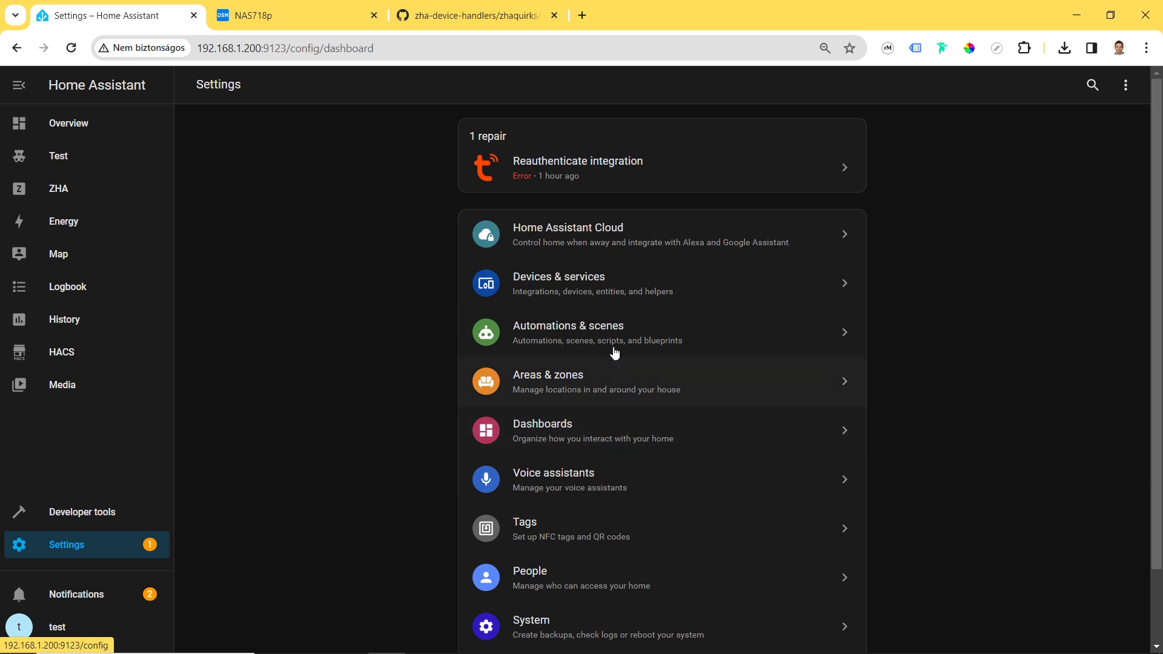
{"action": "left_click", "coordinate": [566, 332]}
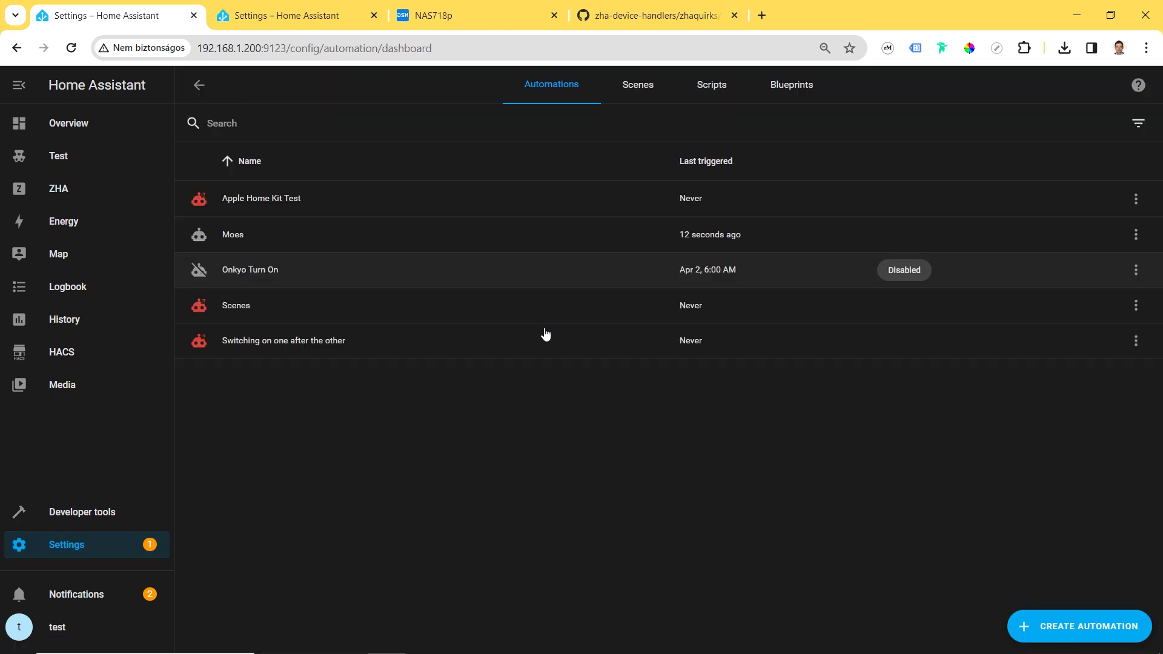
{"action": "left_click", "coordinate": [243, 235]}
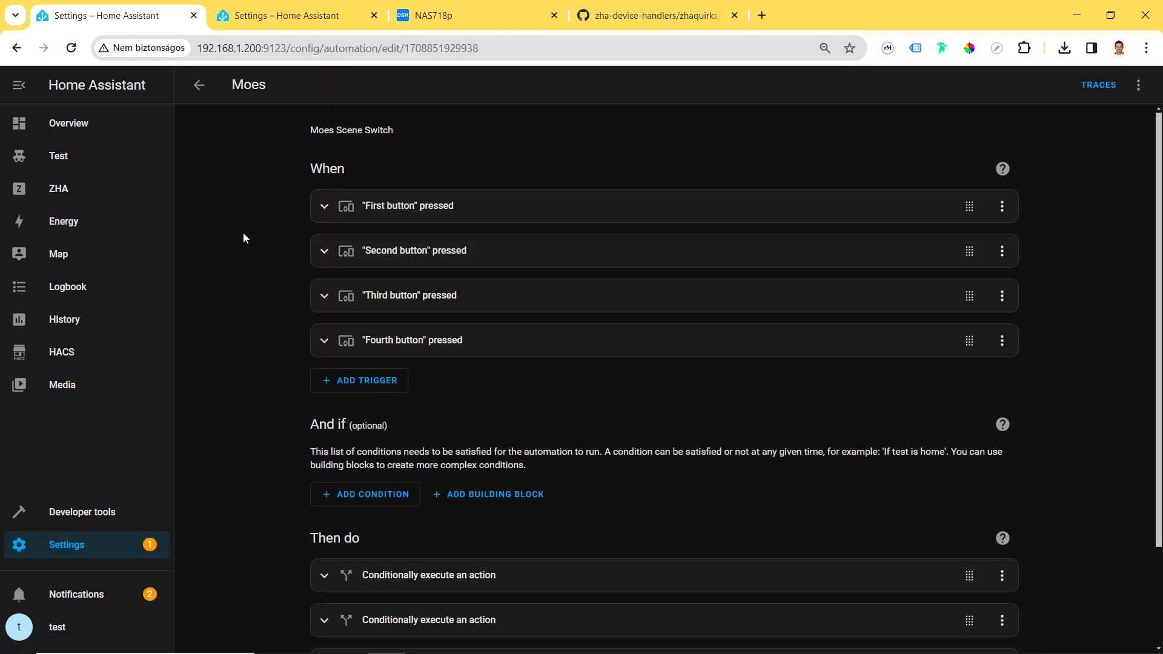
{"action": "left_click", "coordinate": [324, 206]}
{"action": "scroll", "coordinate": [267, 321], "scroll_direction": "down", "scroll_amount": 5}
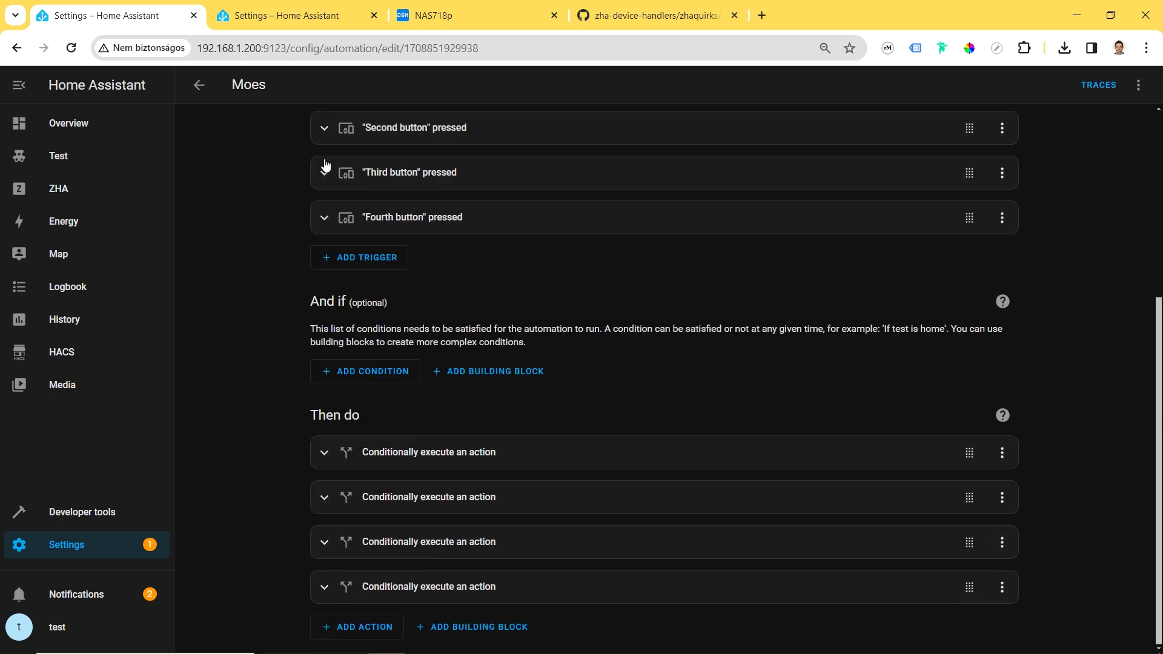
{"action": "left_click", "coordinate": [324, 127]}
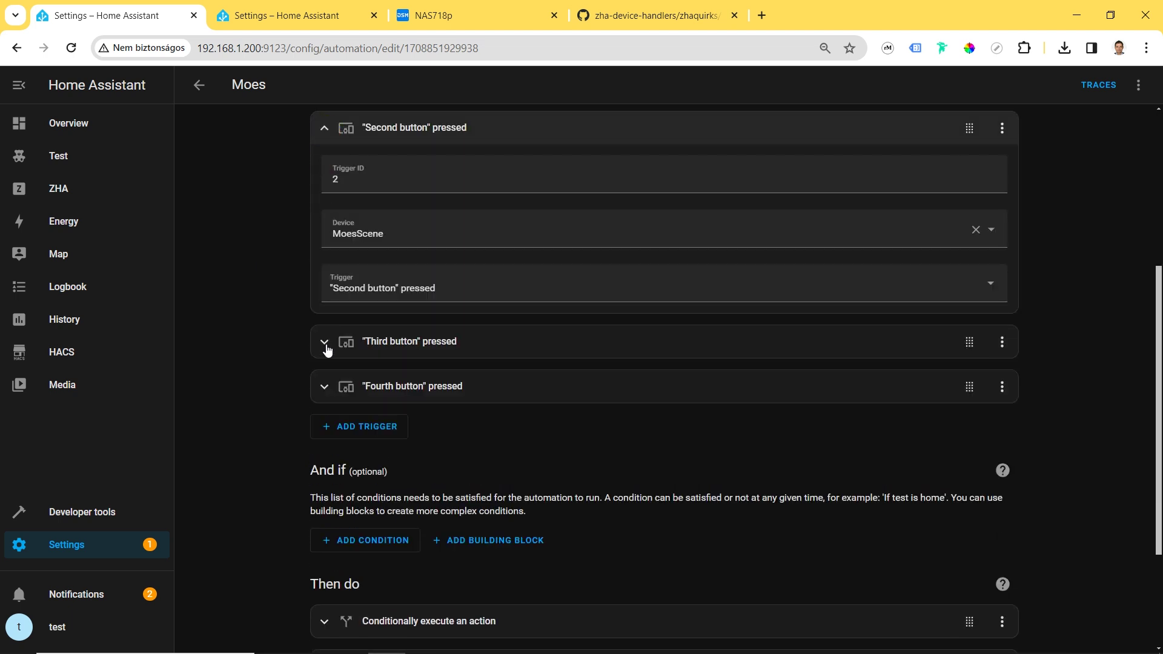
{"action": "left_click", "coordinate": [325, 342]}
{"action": "scroll", "coordinate": [314, 363], "scroll_direction": "down", "scroll_amount": 4}
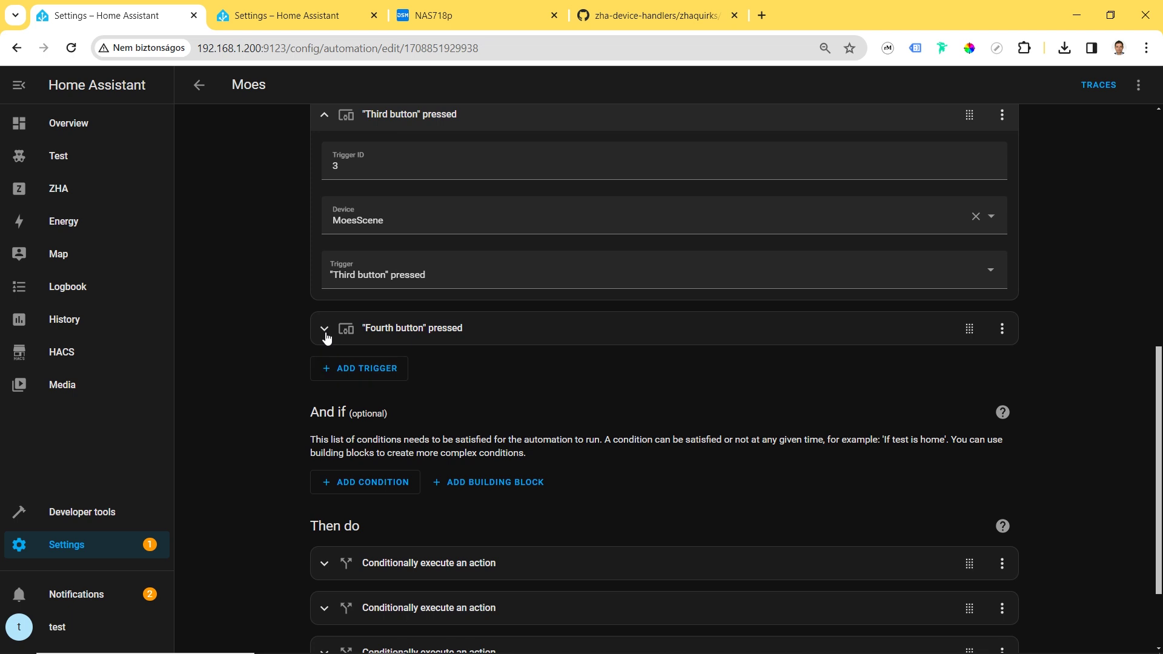
{"action": "left_click", "coordinate": [326, 338]}
{"action": "scroll", "coordinate": [255, 400], "scroll_direction": "down", "scroll_amount": 5}
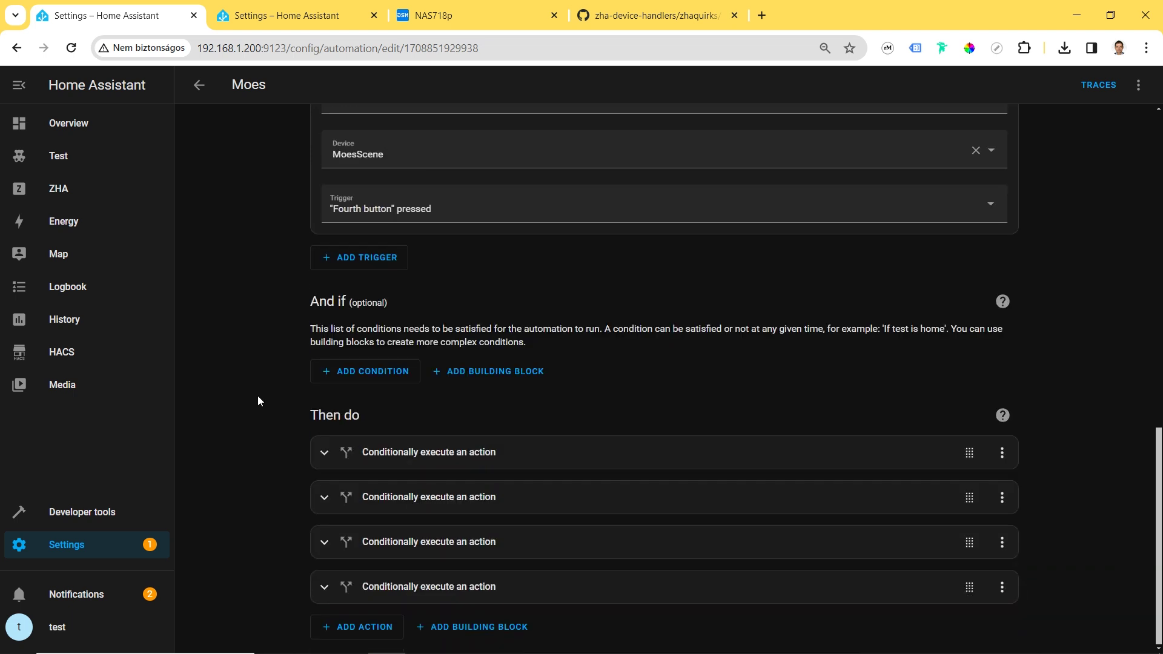
Step: Expand the four conditional actions of the Moes automation and examine which trigger ID controls which light
{"action": "left_click", "coordinate": [324, 455]}
{"action": "scroll", "coordinate": [446, 474], "scroll_direction": "down", "scroll_amount": 4}
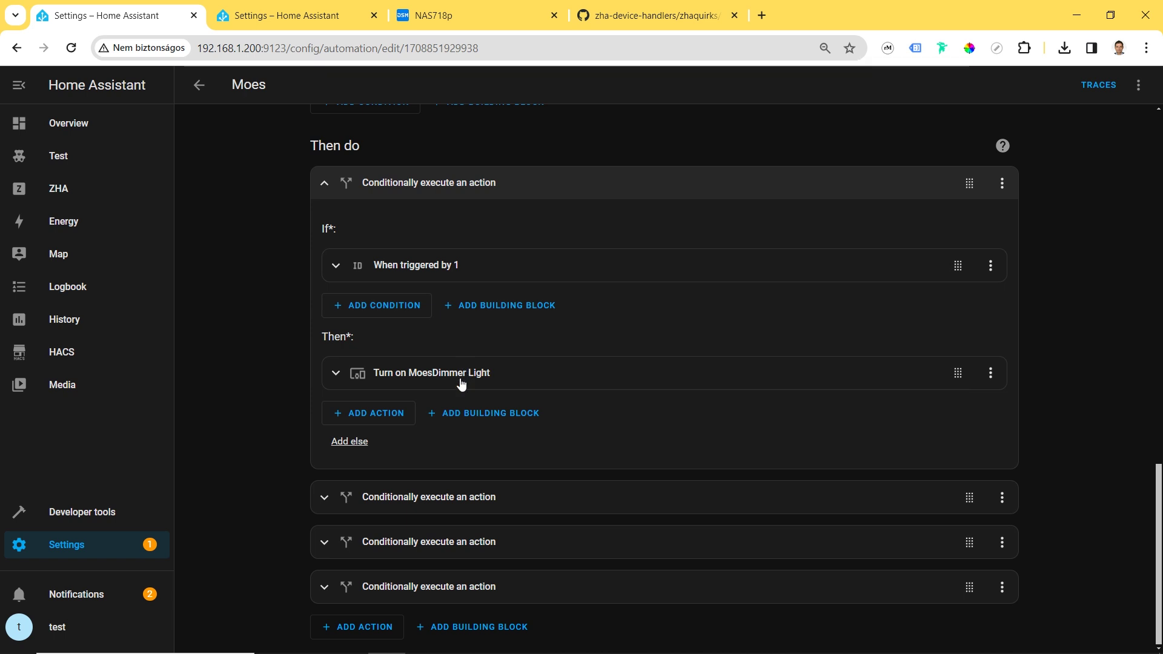
{"action": "left_click", "coordinate": [325, 498]}
{"action": "scroll", "coordinate": [523, 473], "scroll_direction": "down", "scroll_amount": 4}
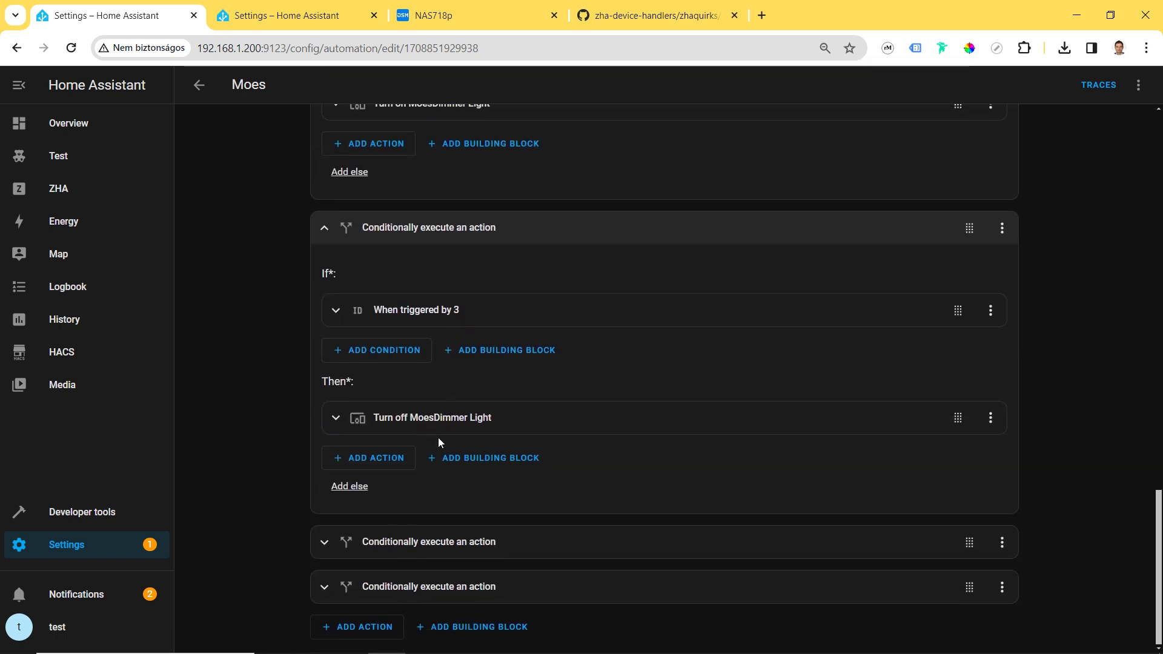
{"action": "left_click", "coordinate": [325, 541]}
{"action": "scroll", "coordinate": [485, 482], "scroll_direction": "down", "scroll_amount": 4}
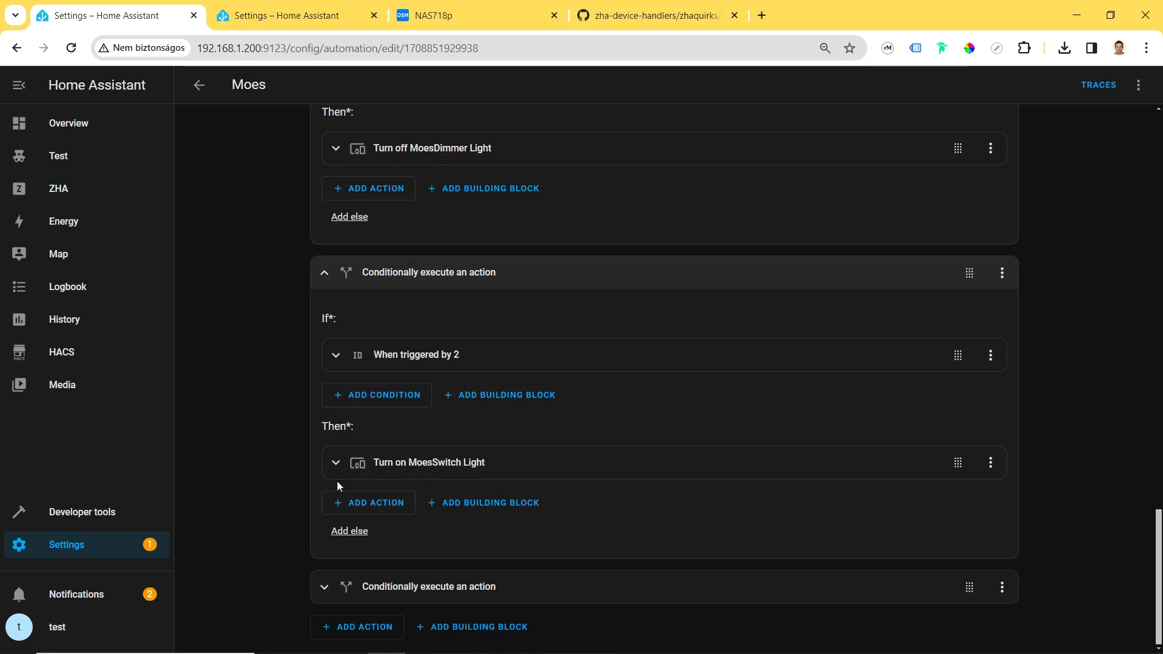
{"action": "left_click", "coordinate": [324, 581]}
{"action": "scroll", "coordinate": [490, 515], "scroll_direction": "down", "scroll_amount": 4}
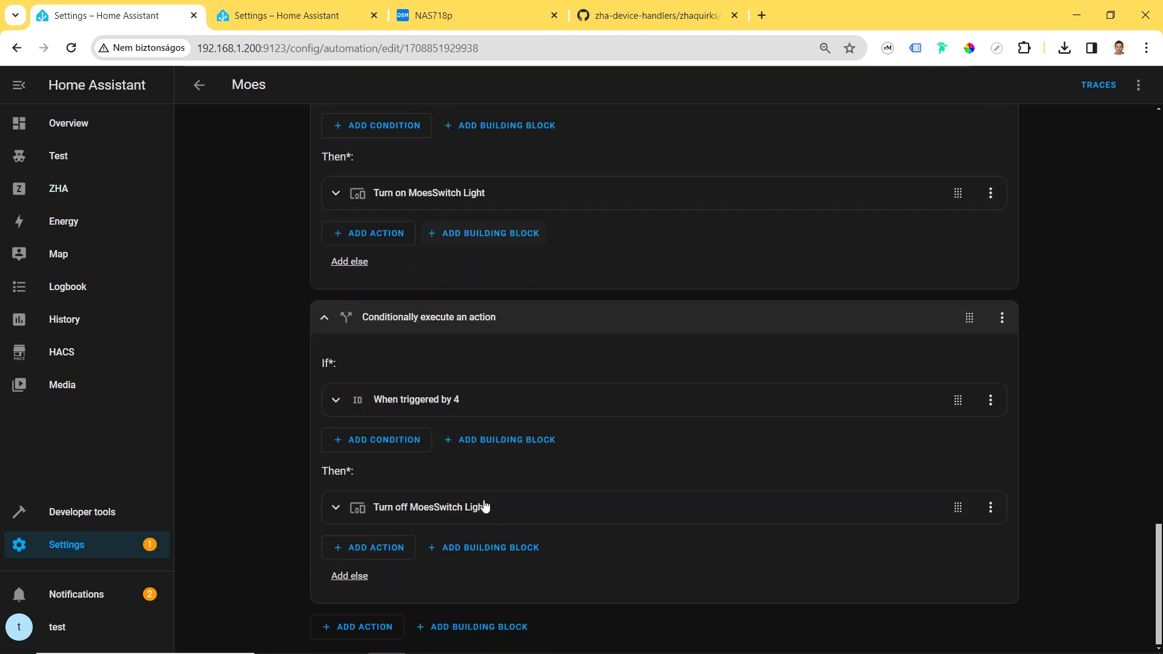